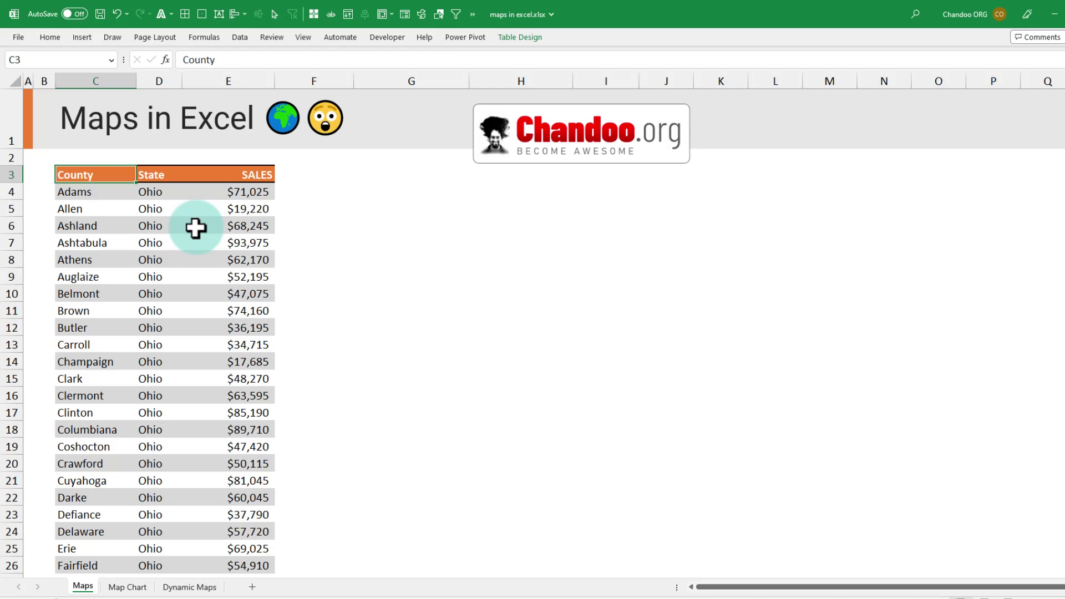
# Step: On the Map Chart sheet, select the County and SALES table columns down to the table's end
pyautogui.scroll(-6, 195, 227)
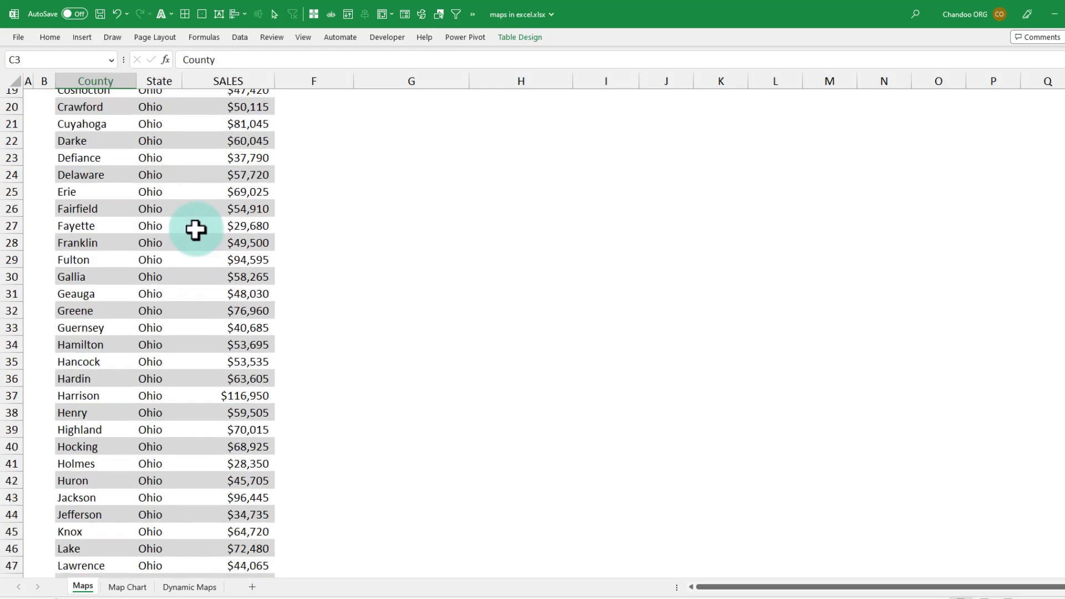
pyautogui.scroll(6, 195, 230)
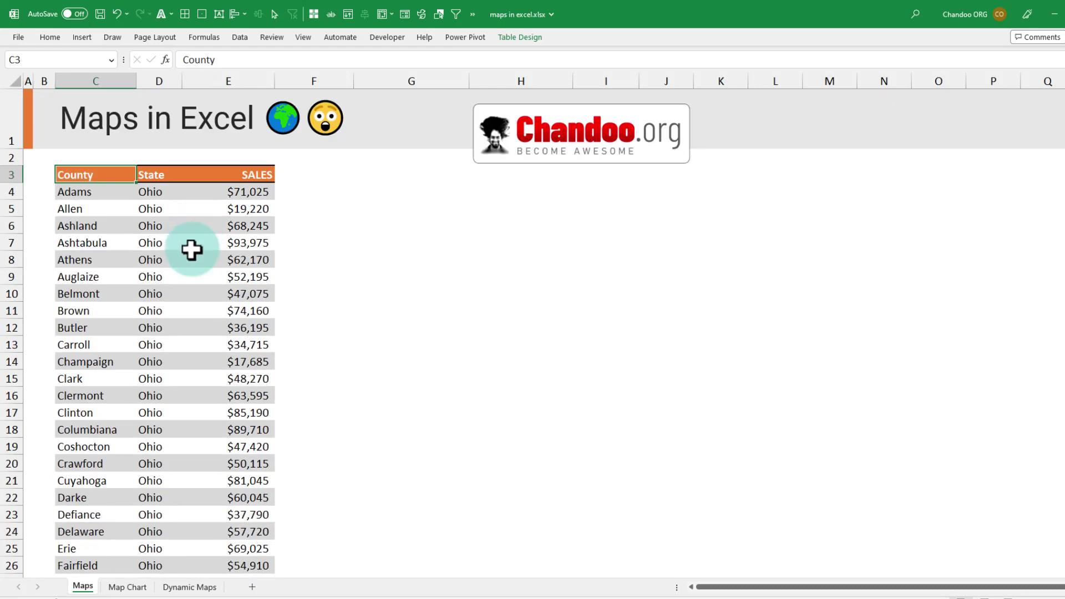
pyautogui.click(125, 587)
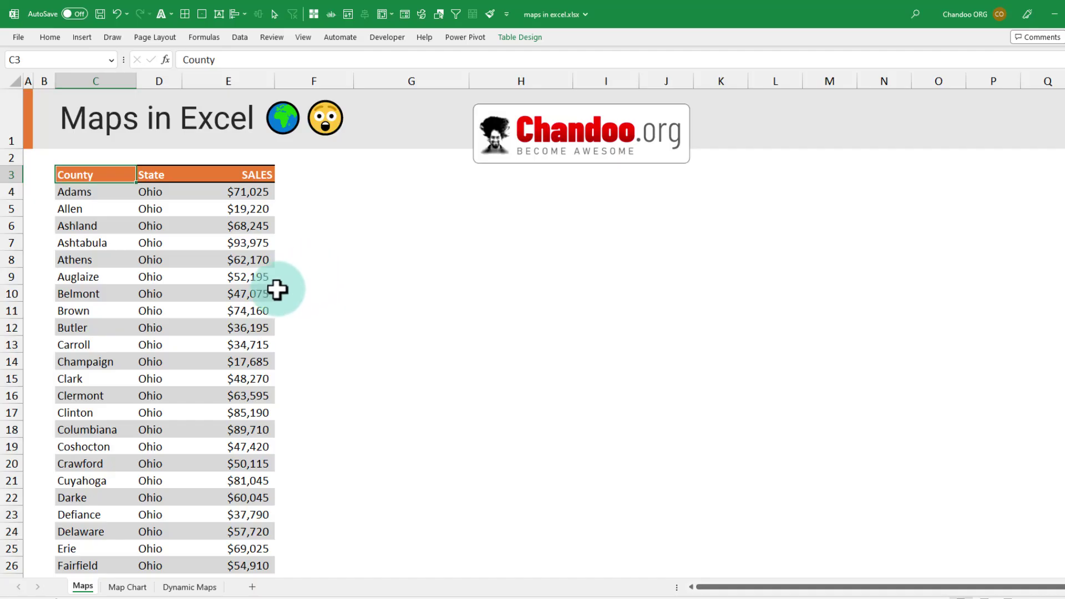
pyautogui.hotkey('ctrl', 'shift', 'Down')
pyautogui.hotkey('ctrl', 'shift', 'Right')
pyautogui.scroll(8, 229, 262)
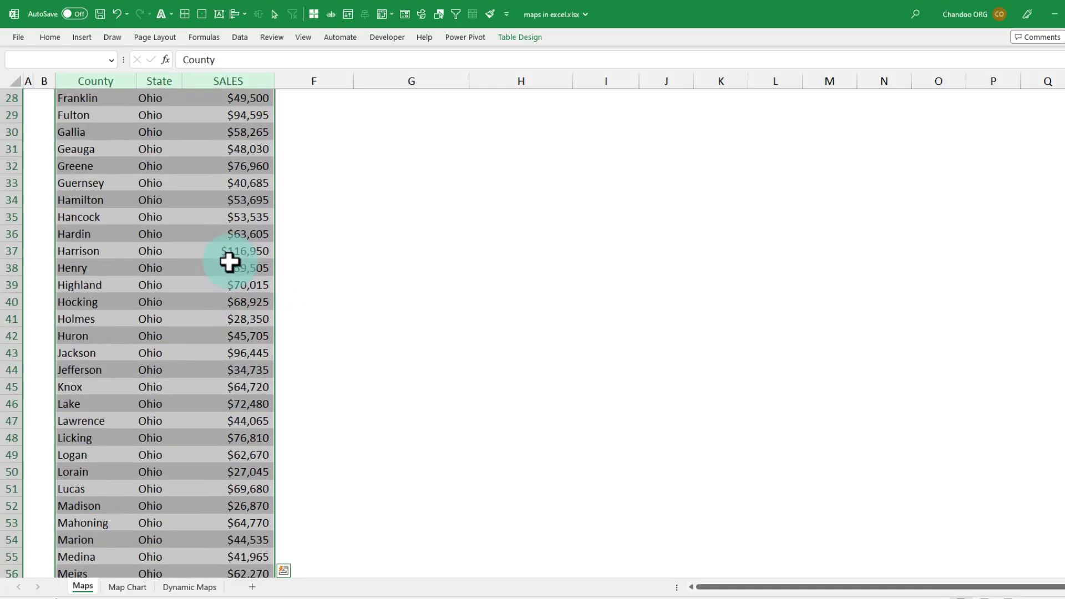
pyautogui.scroll(13, 230, 263)
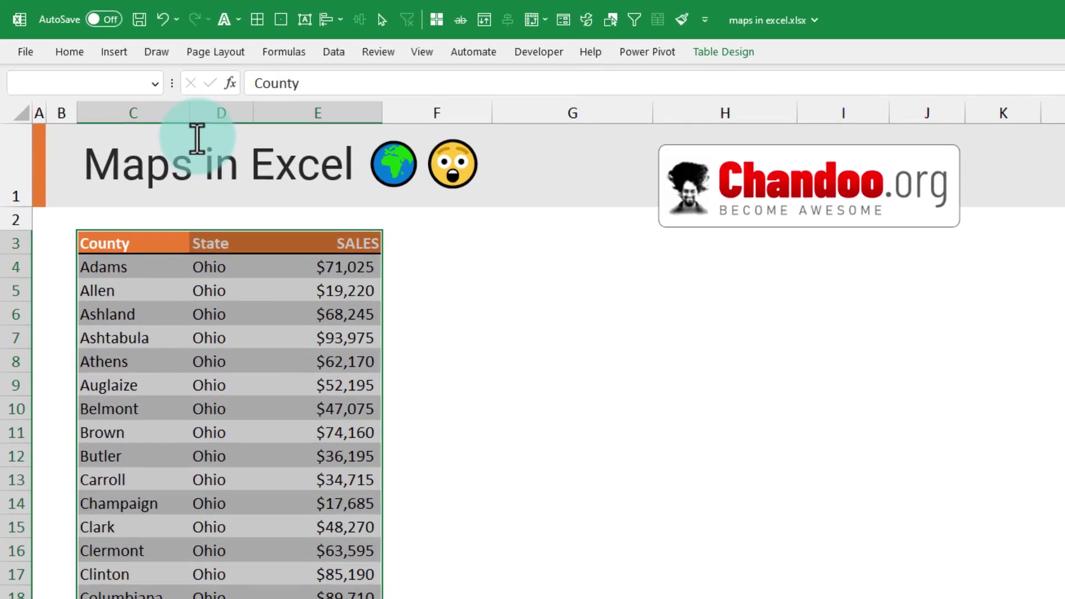
# Step: Insert a Filled Map of the county sales and select its county series
pyautogui.click(82, 37)
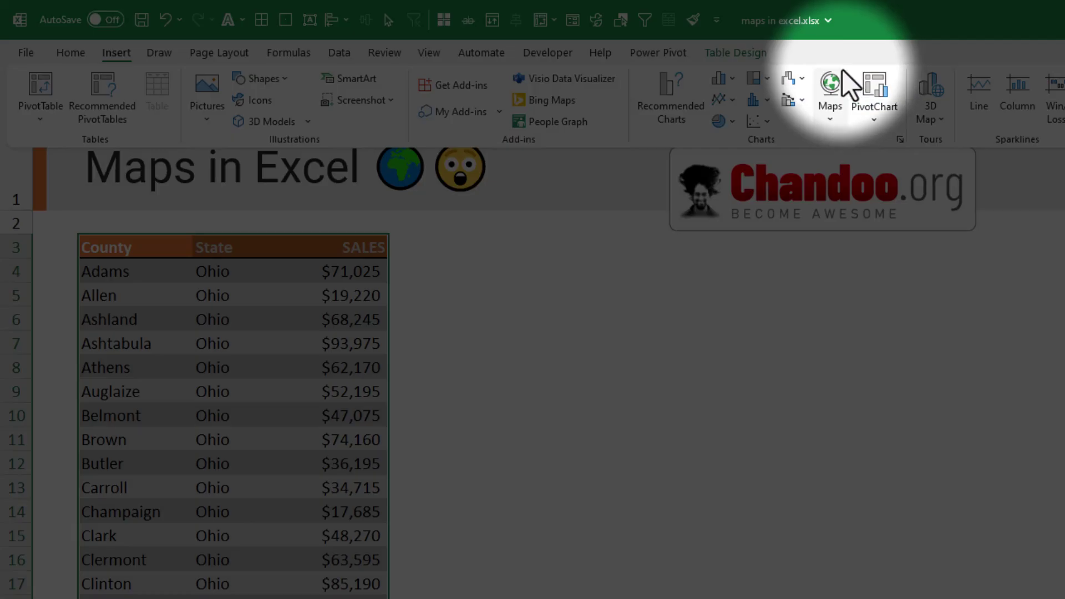
pyautogui.click(825, 108)
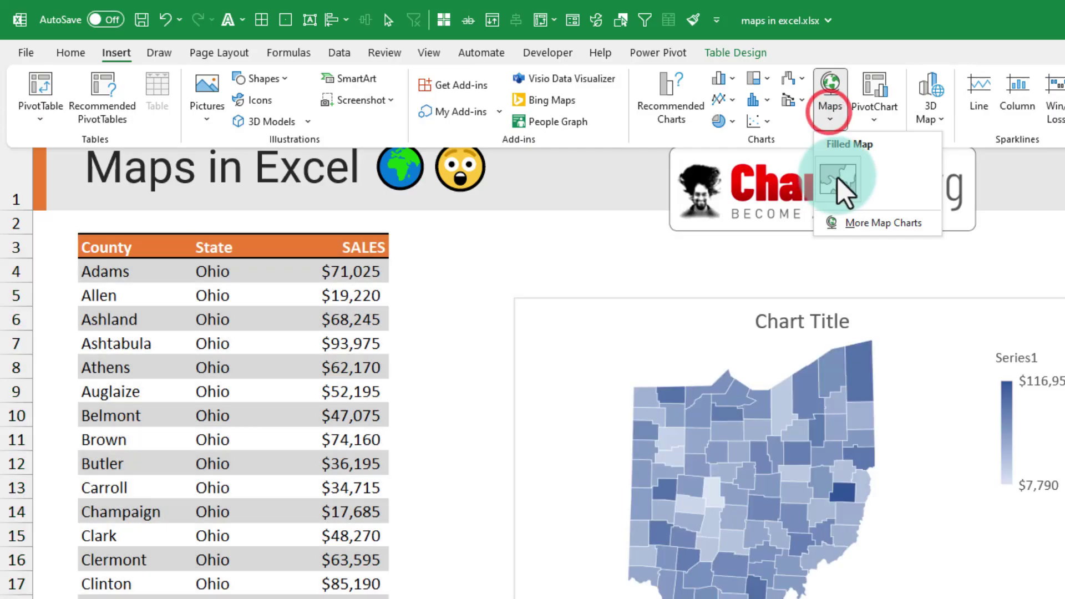
pyautogui.click(838, 178)
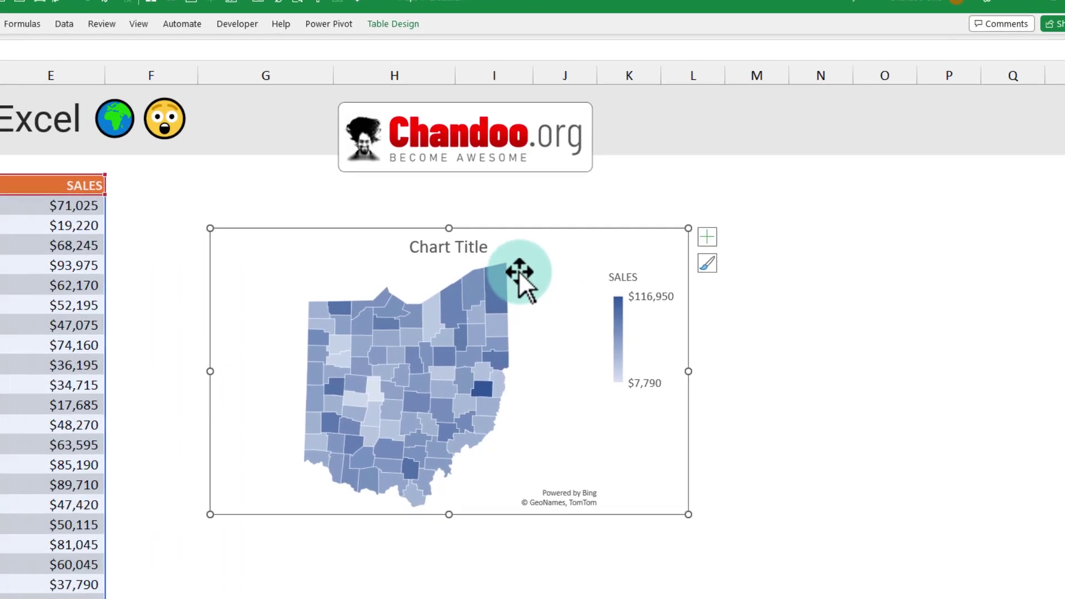
pyautogui.click(664, 296)
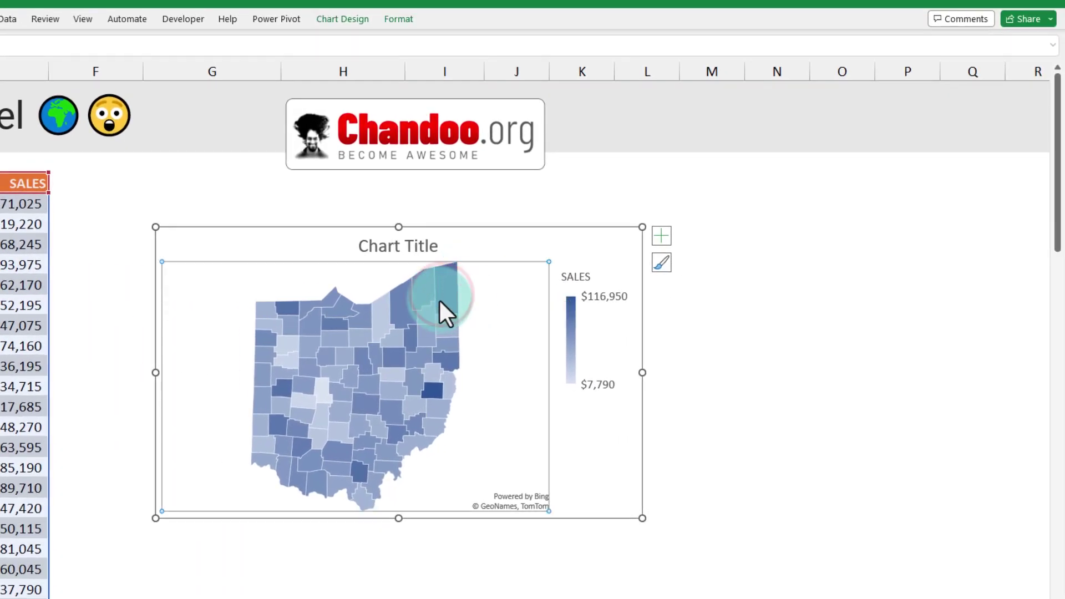
# Step: Set the map series colour to light peach for the lowest sales and orange for the highest
pyautogui.hotkey('ctrl', '1')
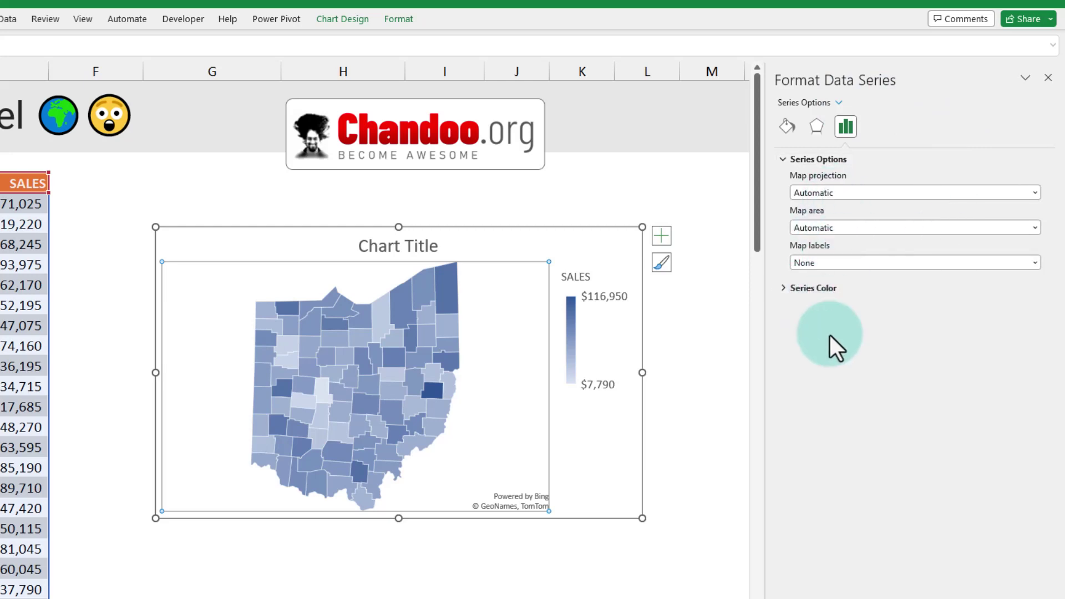
pyautogui.click(783, 288)
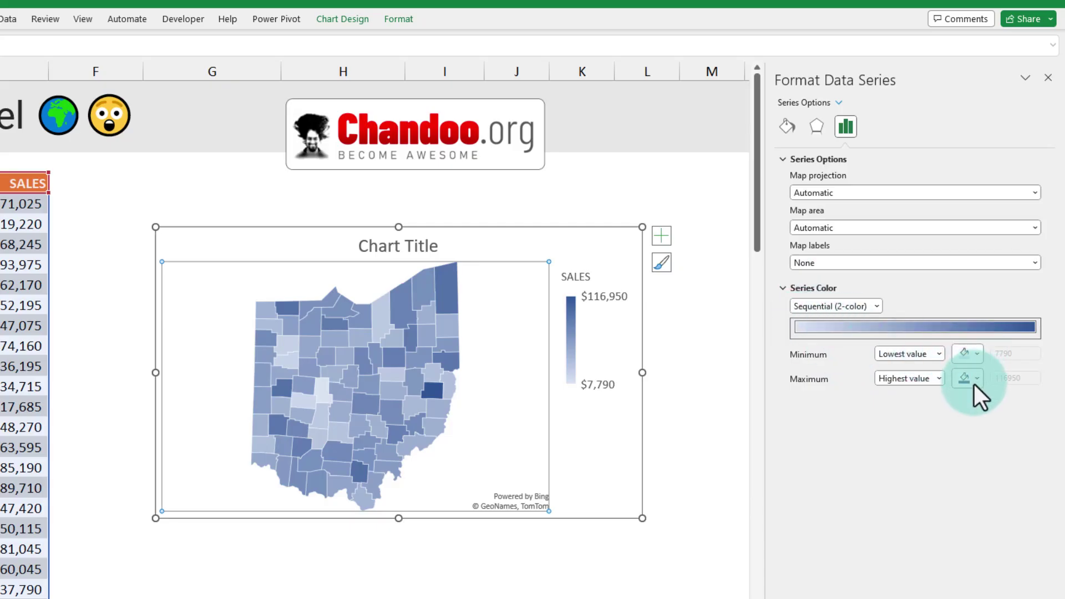
pyautogui.click(969, 352)
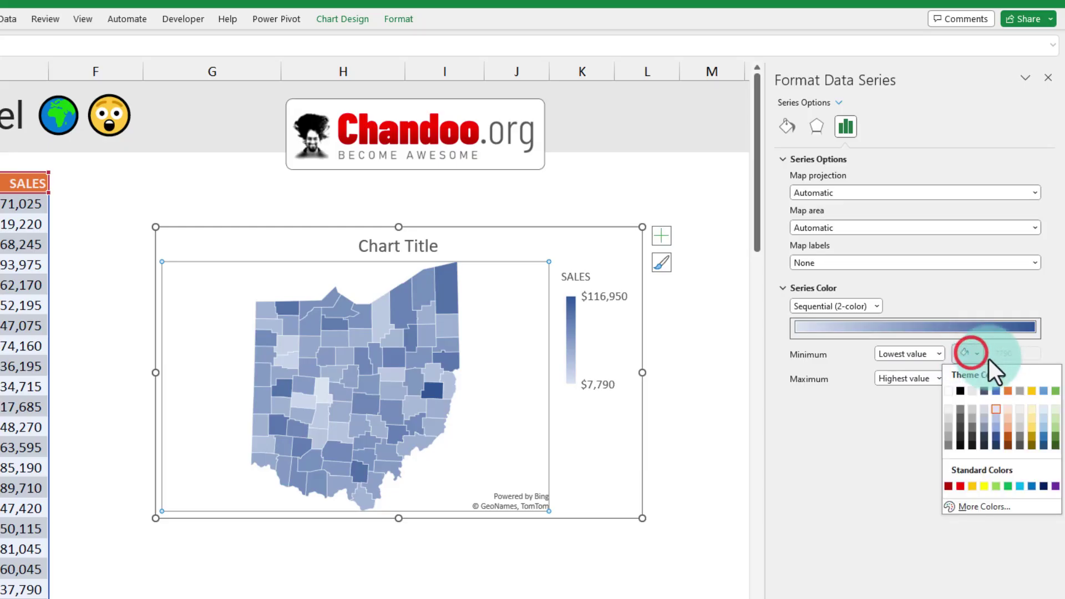
pyautogui.click(1006, 409)
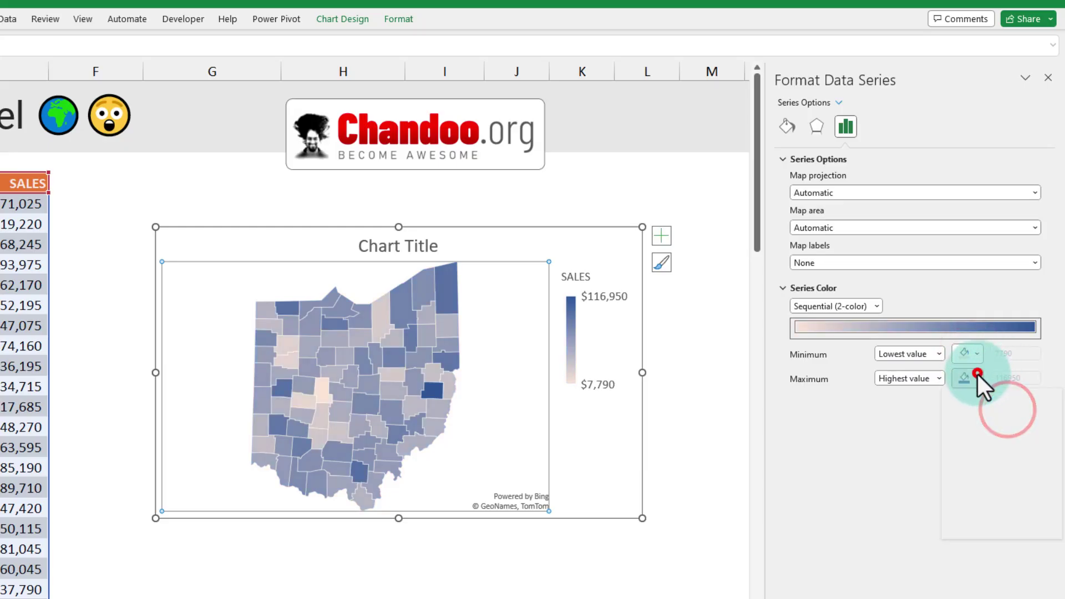
pyautogui.click(977, 374)
pyautogui.click(1005, 416)
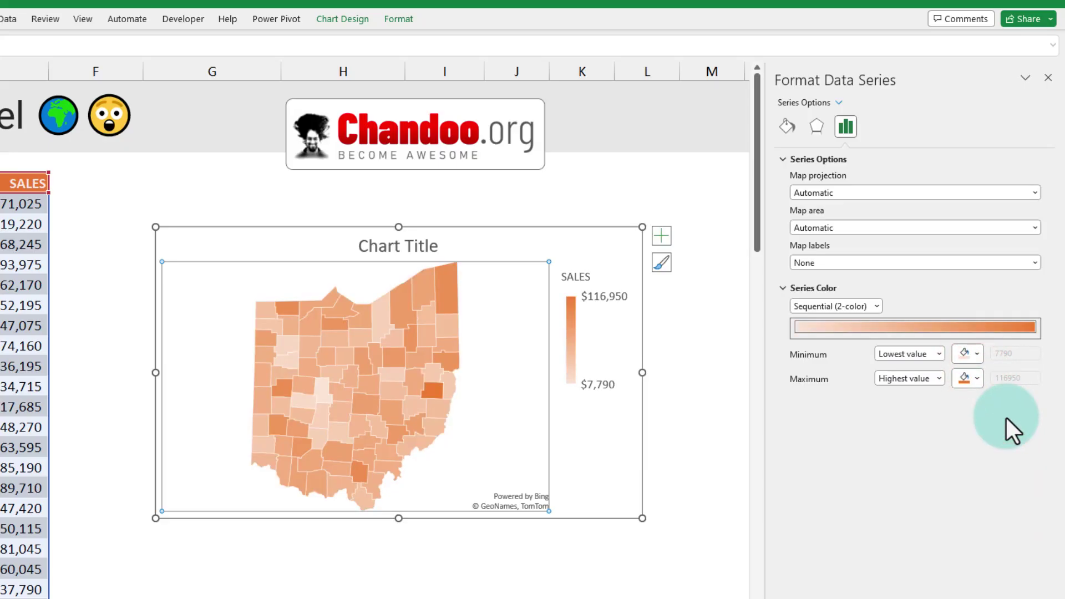
pyautogui.click(876, 308)
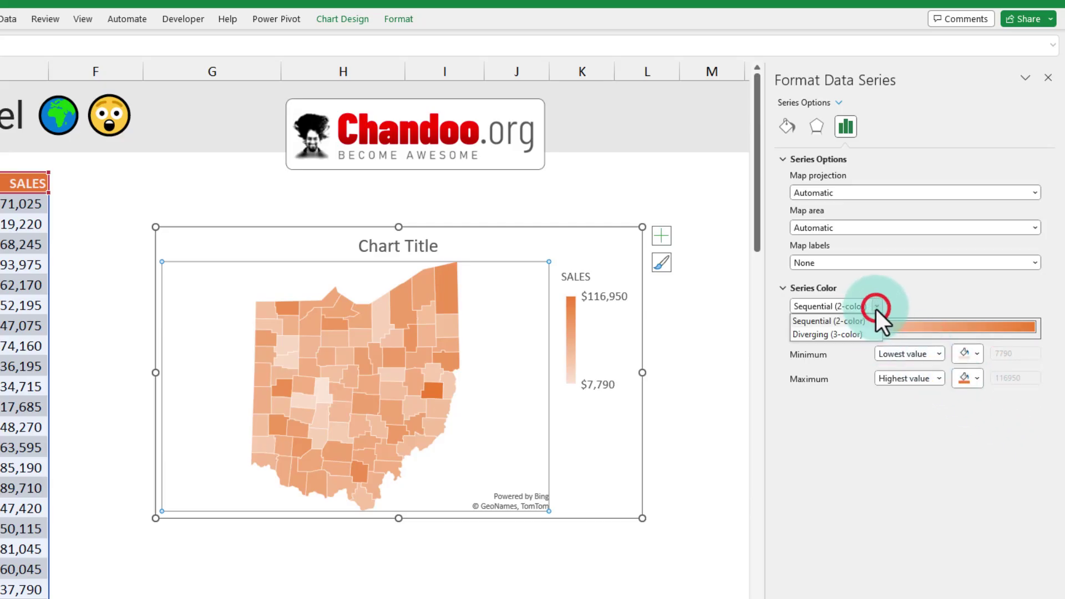
# Step: Switch the series colour to a Diverging (3-color) scale with green minimum and gold maximum
pyautogui.click(837, 335)
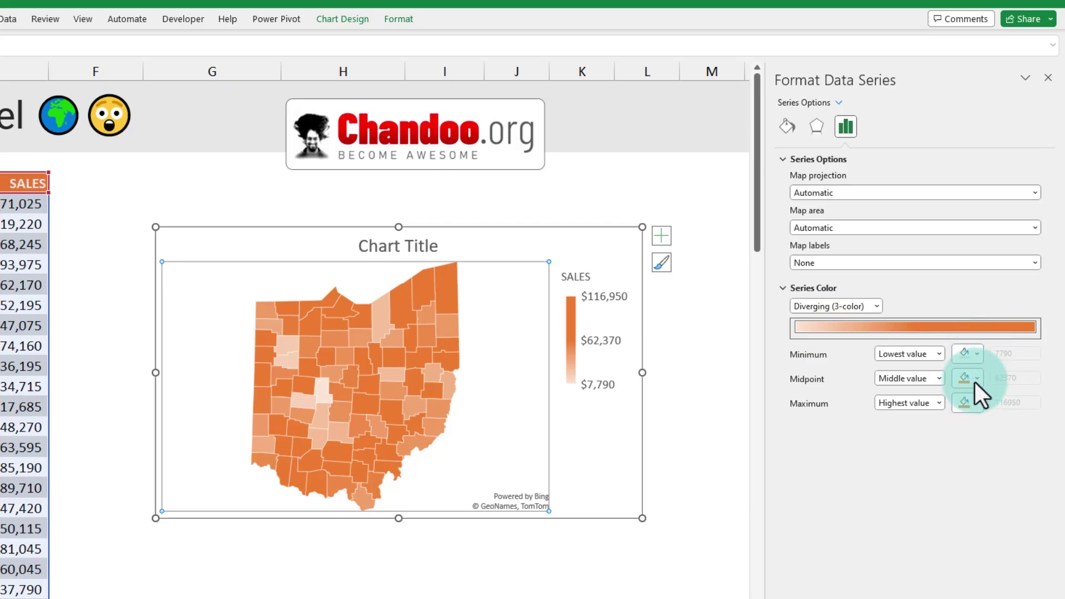
pyautogui.click(977, 354)
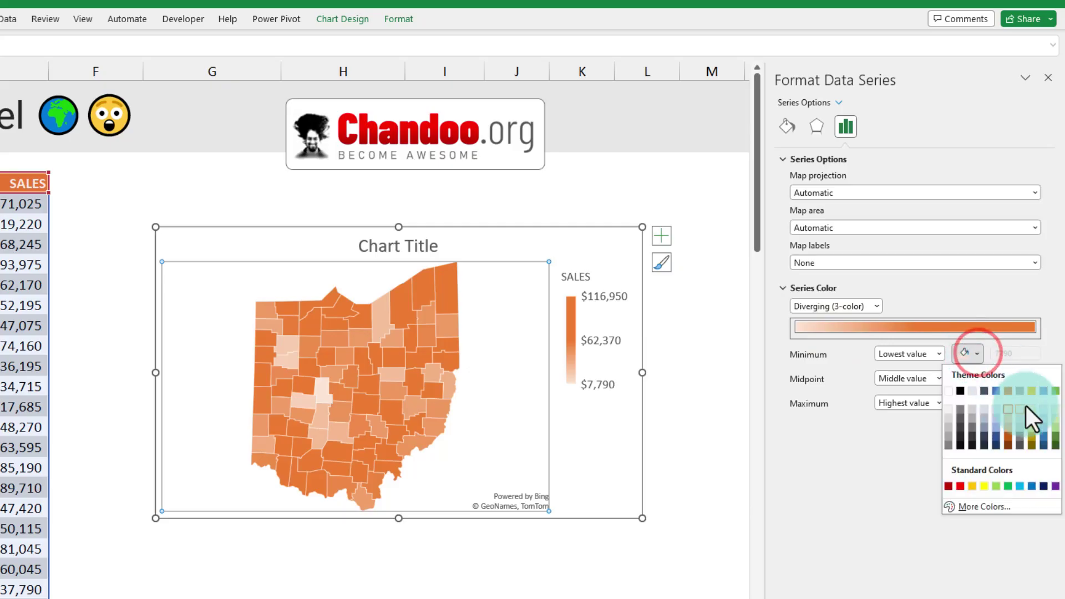
pyautogui.click(1054, 388)
pyautogui.click(967, 403)
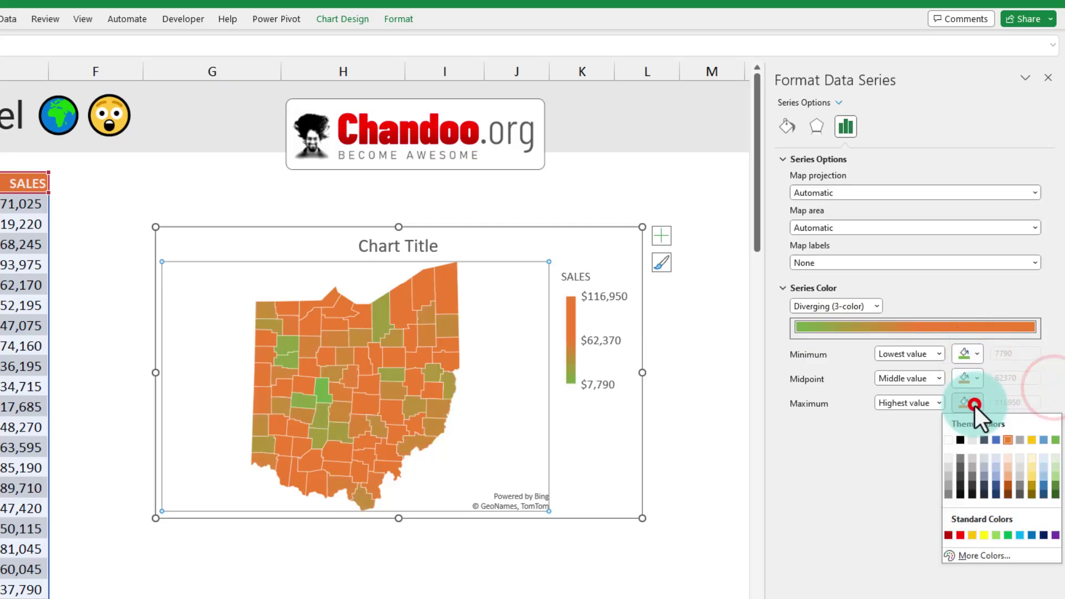
pyautogui.click(1033, 442)
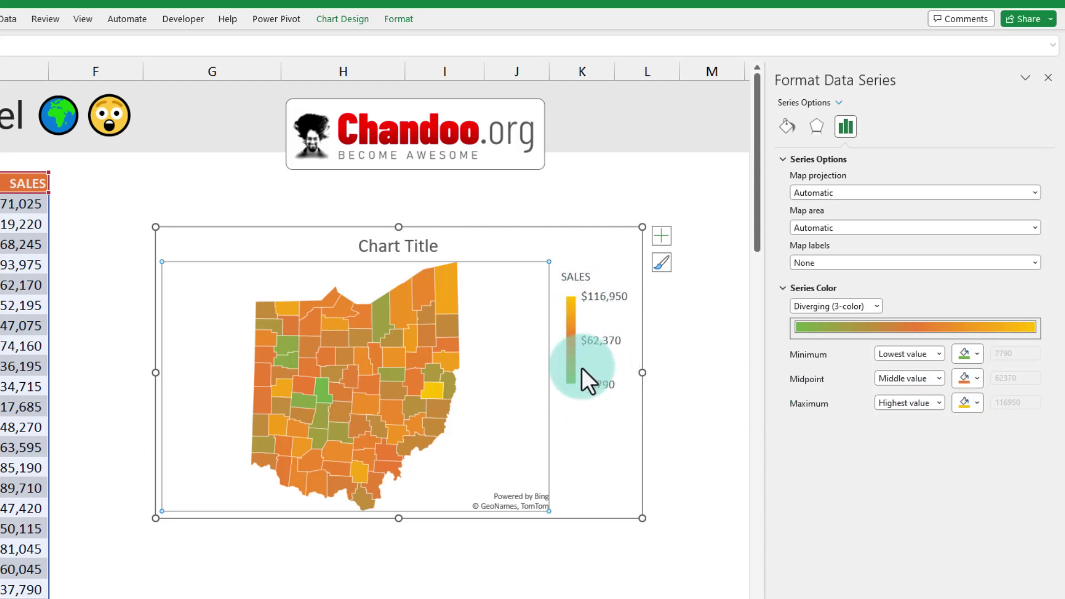
# Step: Try the Miller and Albers map projections, then return the map to Automatic projection
pyautogui.click(853, 192)
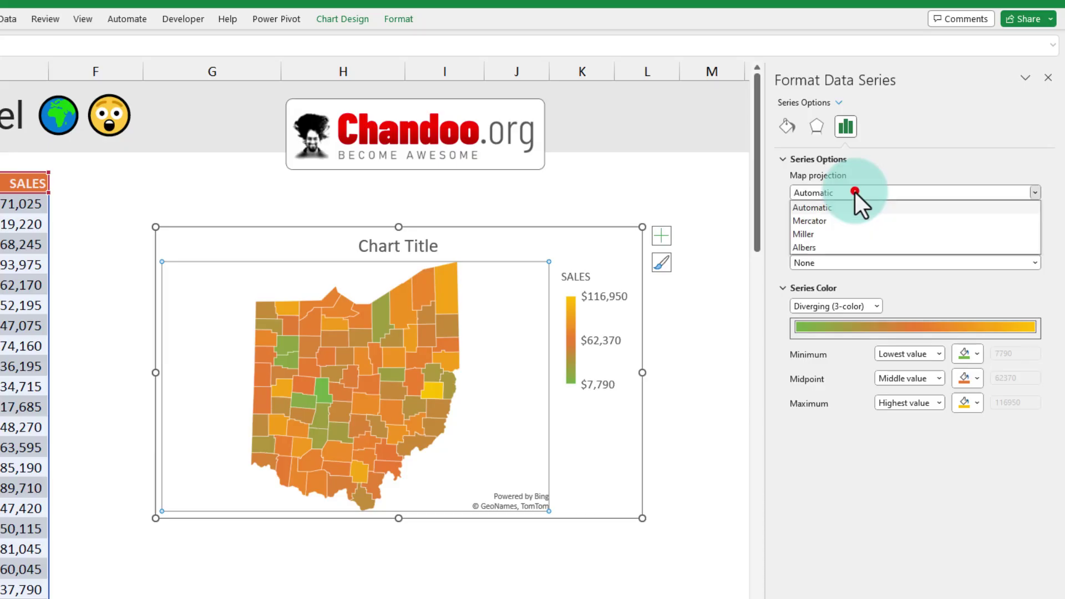
pyautogui.click(819, 234)
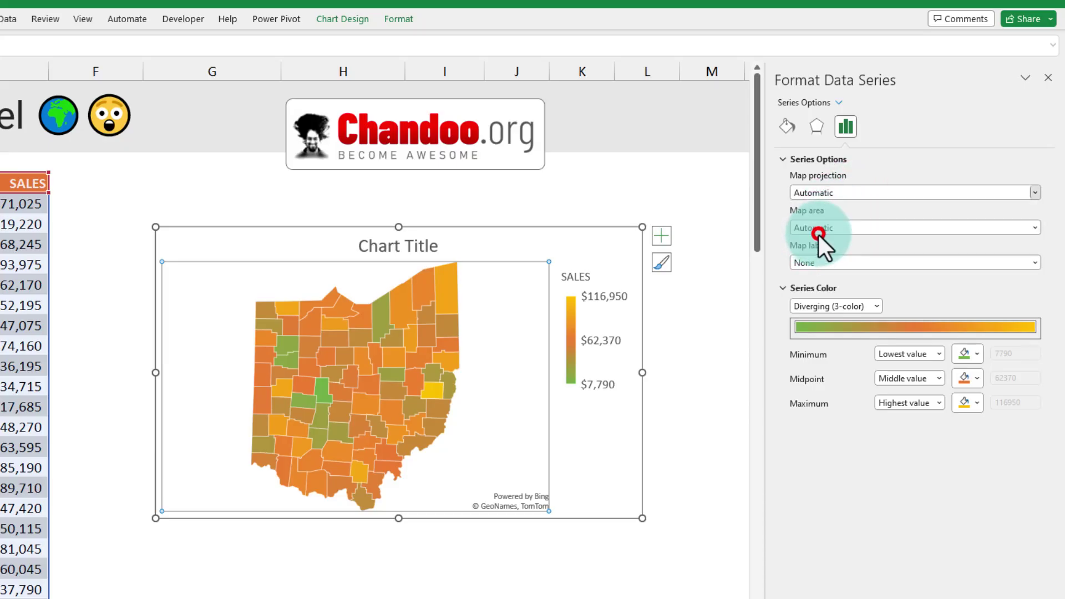
pyautogui.click(845, 189)
pyautogui.click(832, 248)
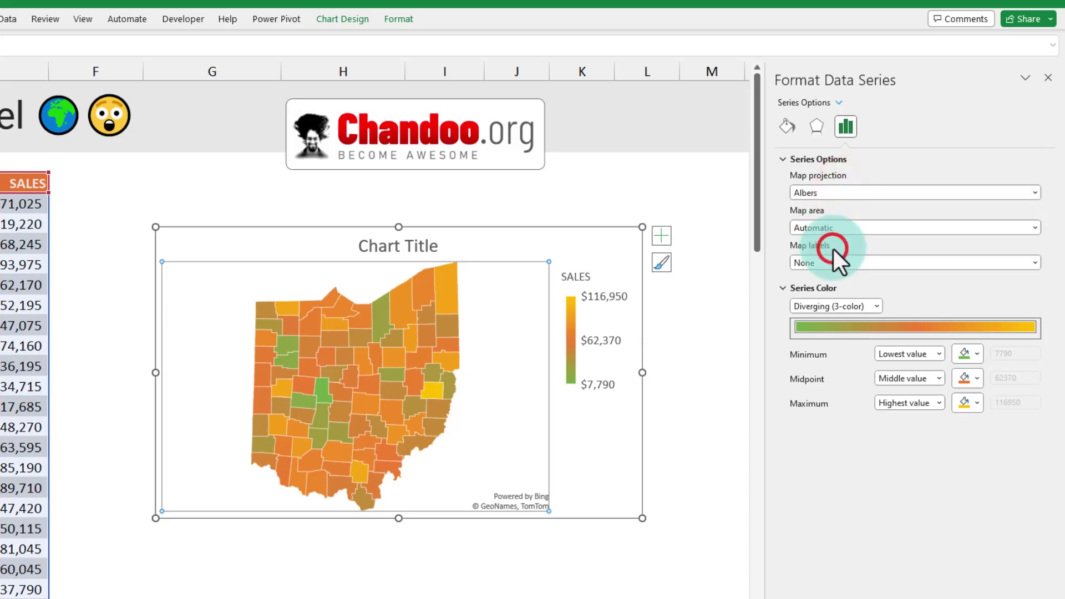
pyautogui.click(847, 191)
pyautogui.click(847, 207)
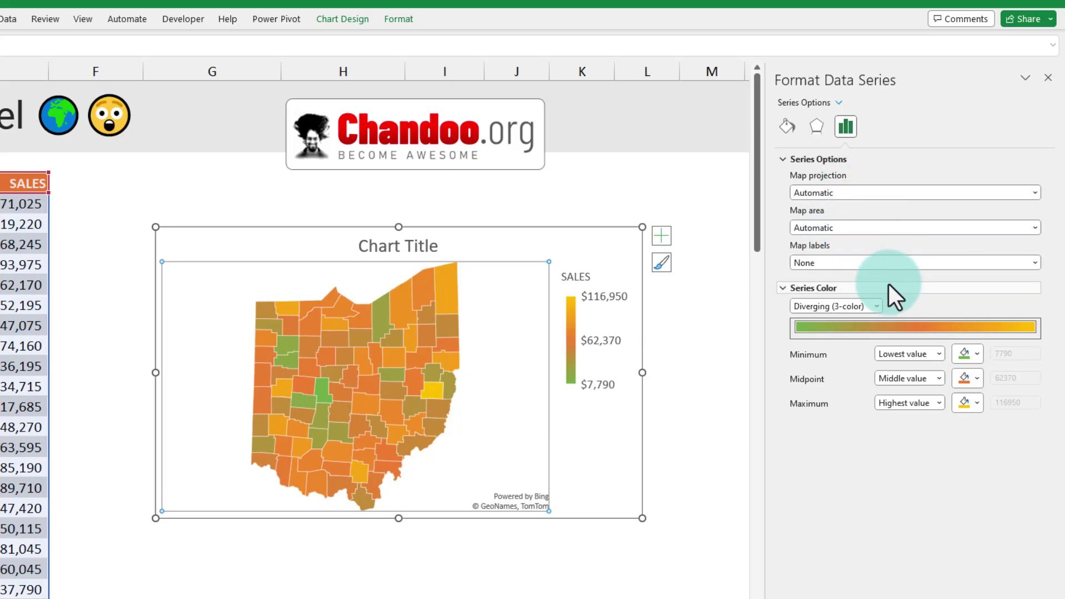
# Step: Try Best fit only and Show all county labels, then set Map labels to None
pyautogui.click(856, 260)
pyautogui.click(842, 289)
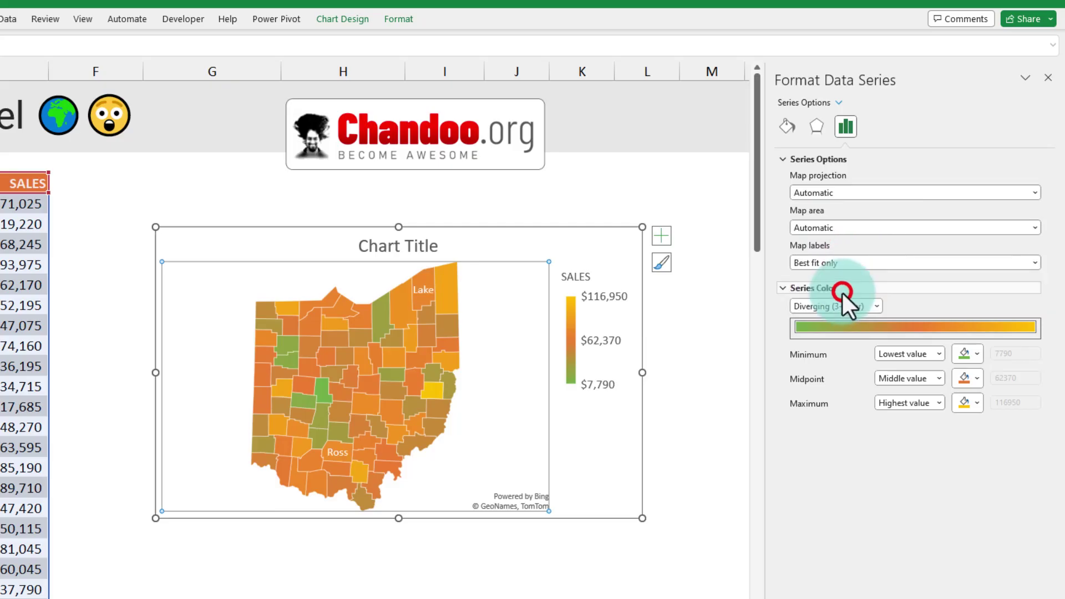
pyautogui.click(848, 263)
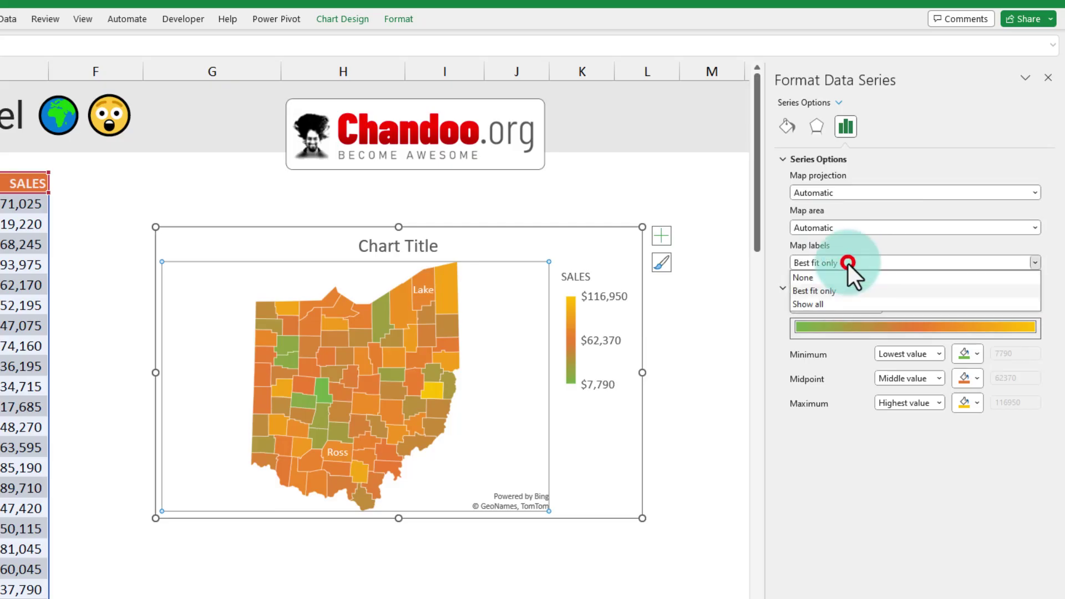
pyautogui.click(817, 305)
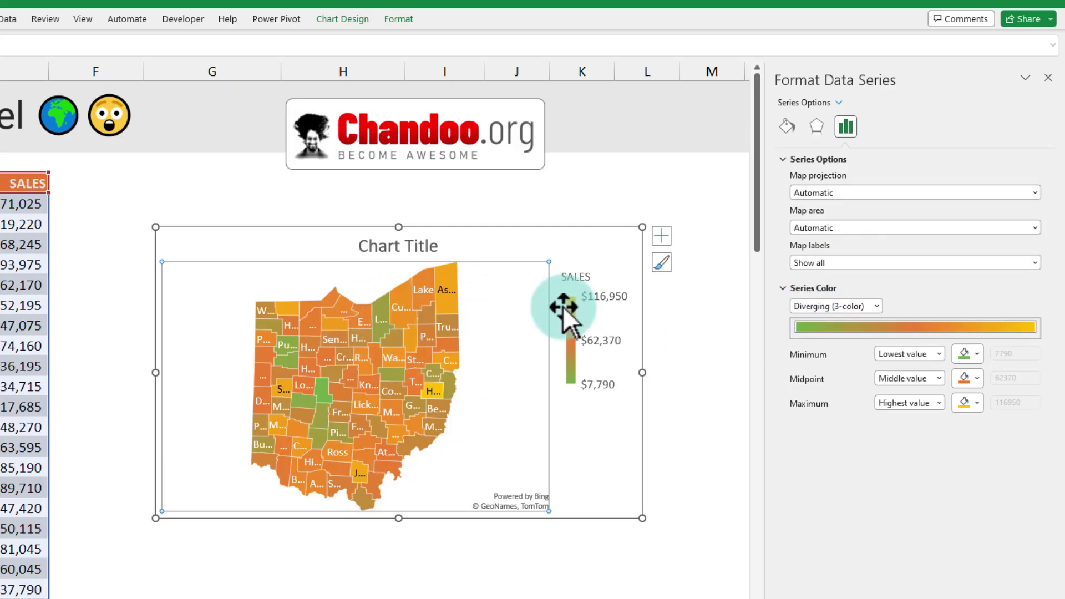
pyautogui.click(895, 265)
pyautogui.click(836, 277)
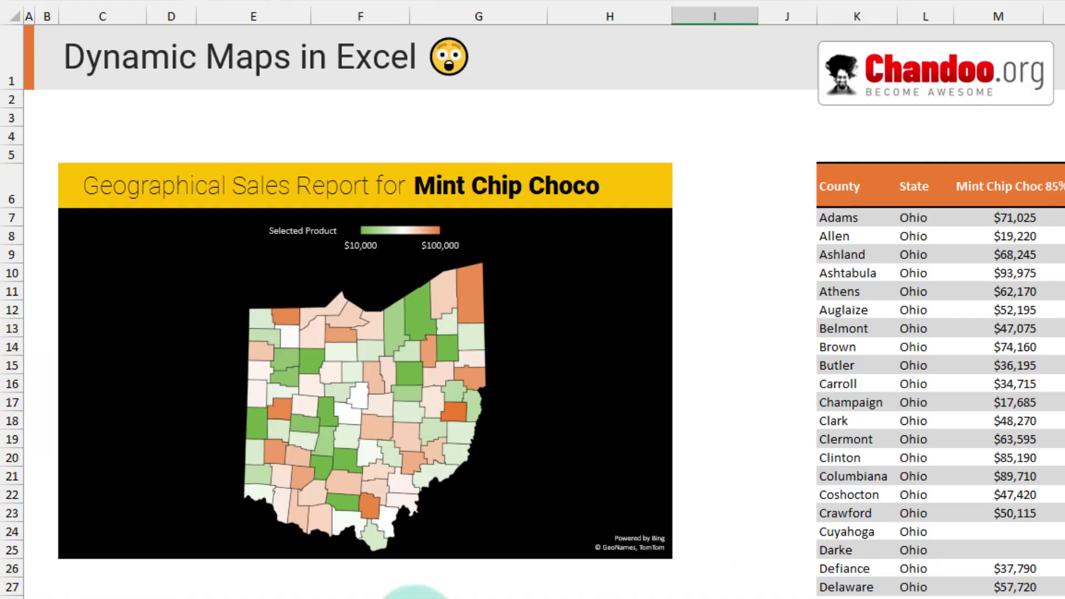
# Step: Change title cell G6 from Mint Chip Choco to Peanut Butter Cubes, then Smooth Sliky Salty
pyautogui.click(546, 408)
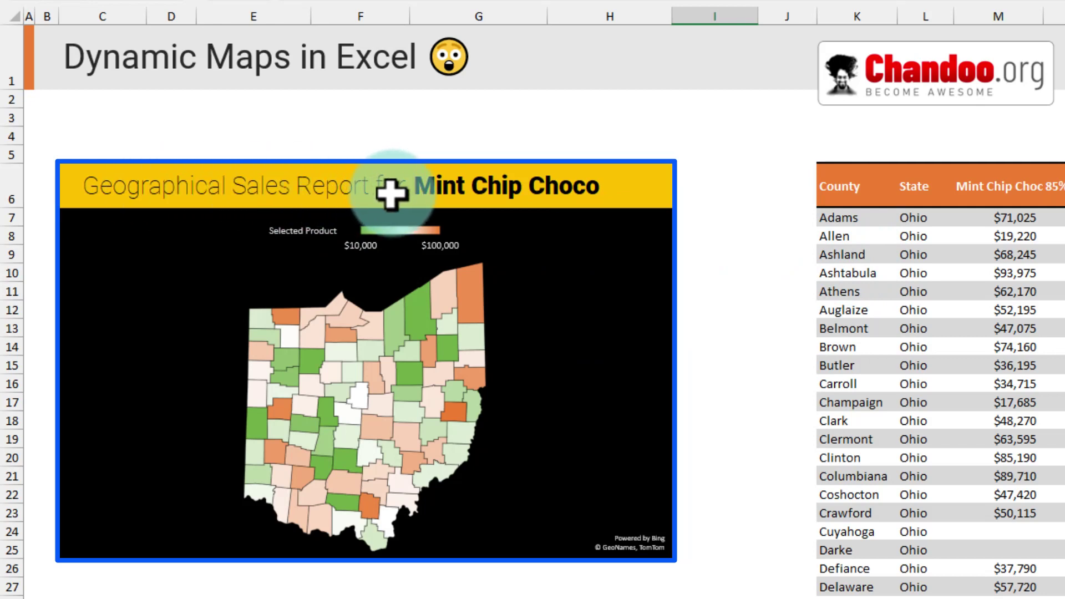
pyautogui.press('Escape')
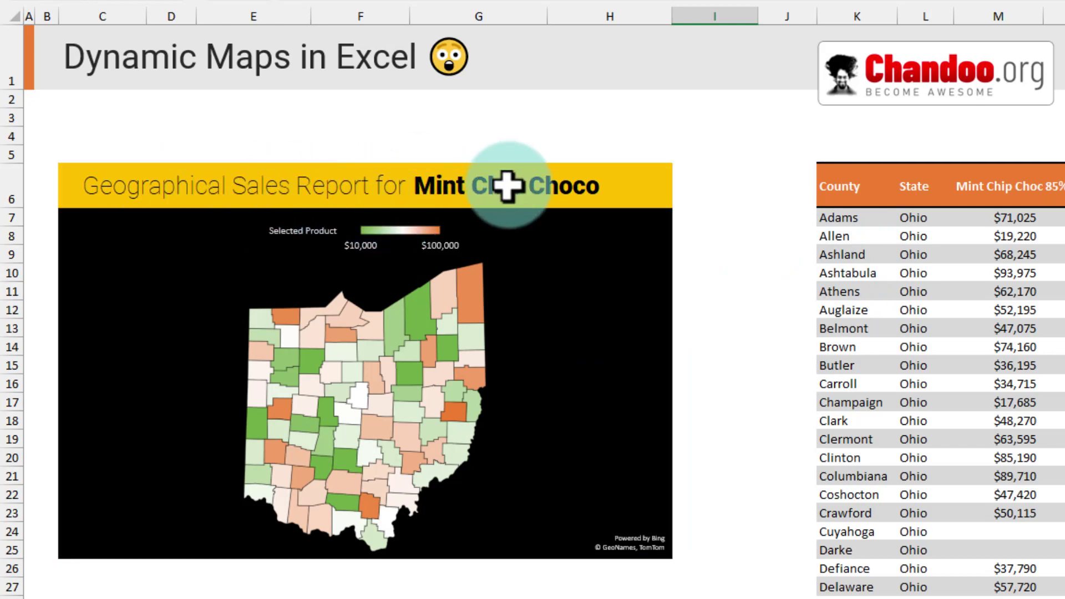
pyautogui.click(617, 195)
pyautogui.click(681, 199)
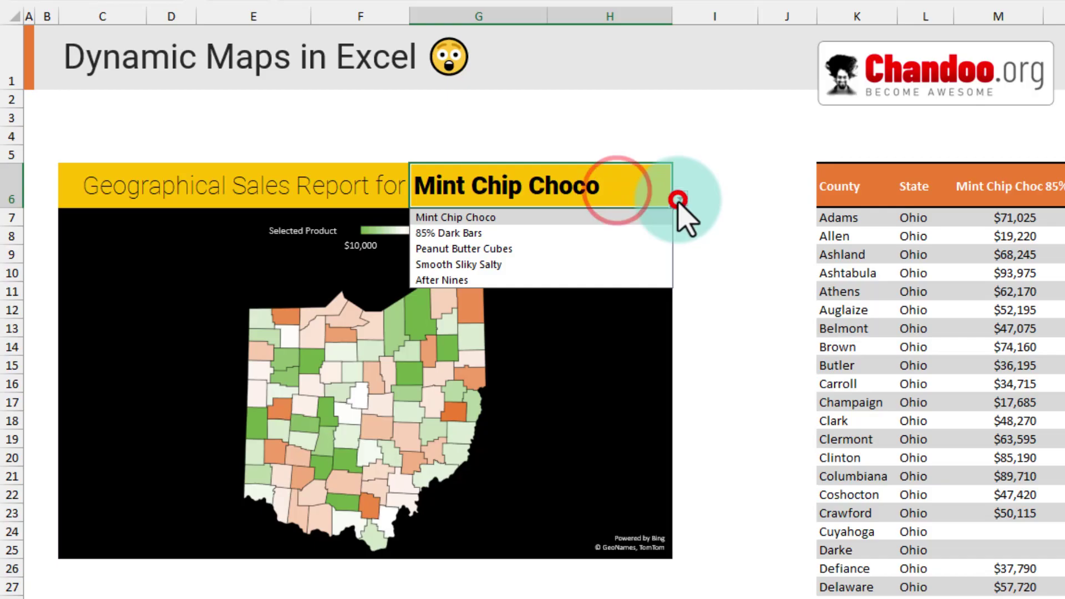
pyautogui.click(638, 245)
pyautogui.click(680, 198)
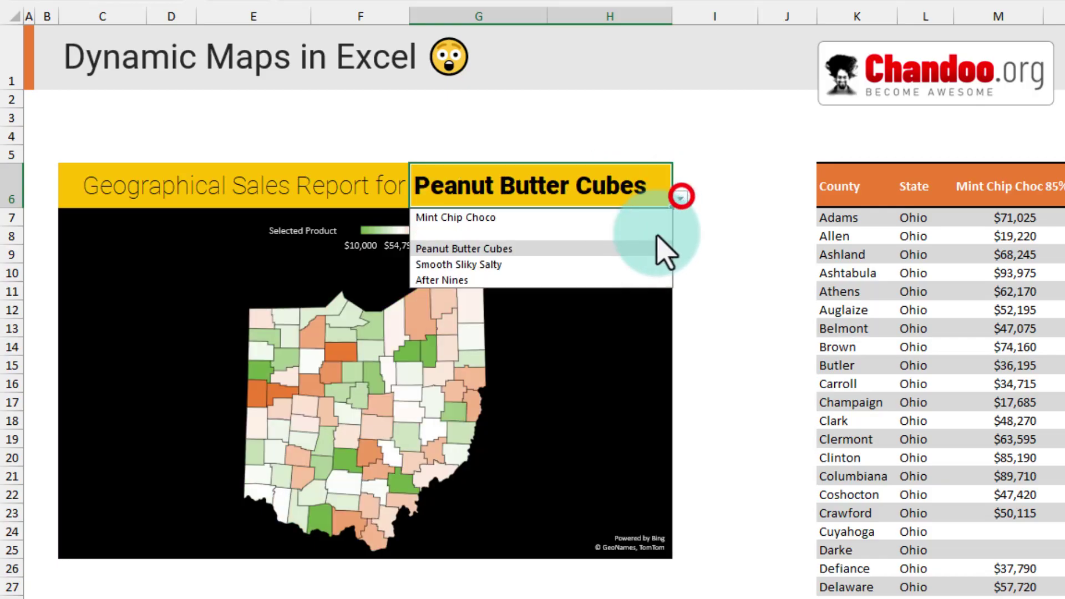
pyautogui.click(613, 265)
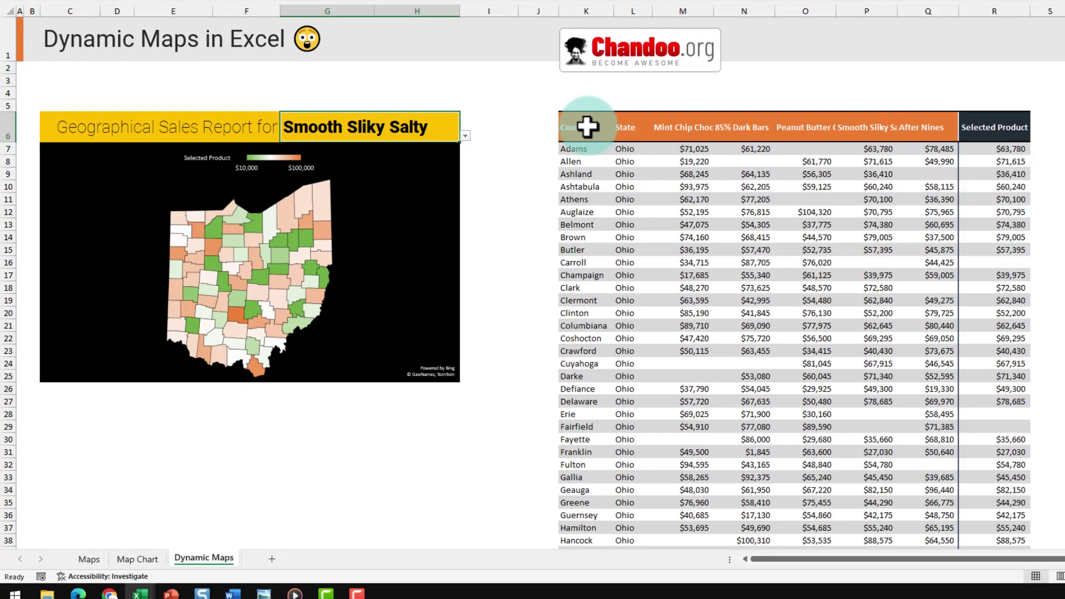
pyautogui.moveTo(587, 127); pyautogui.dragTo(918, 377)
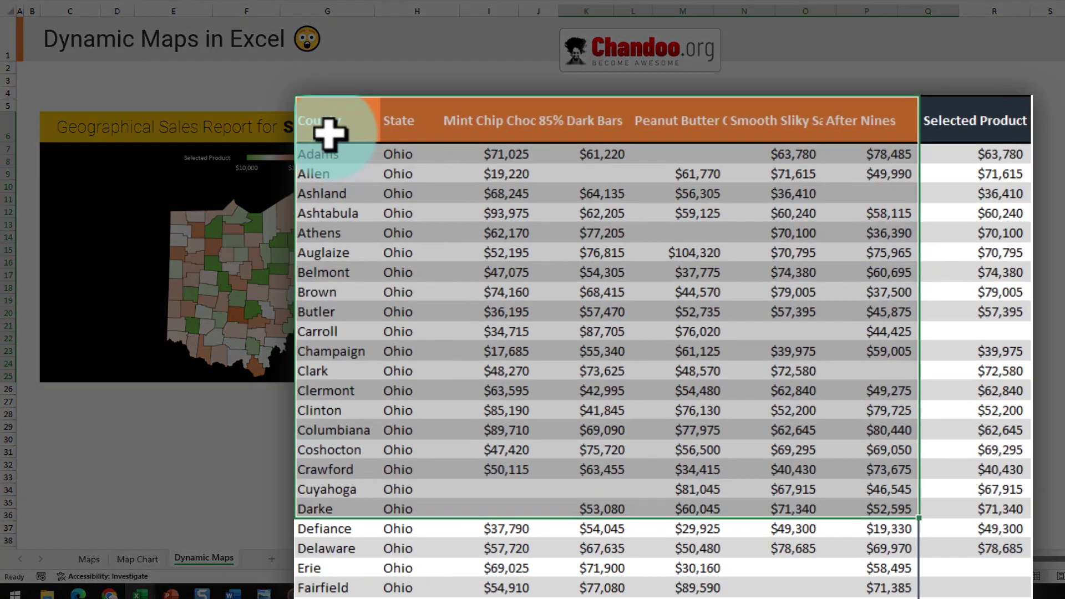
pyautogui.moveTo(582, 129); pyautogui.dragTo(635, 131)
pyautogui.moveTo(403, 127); pyautogui.dragTo(401, 303)
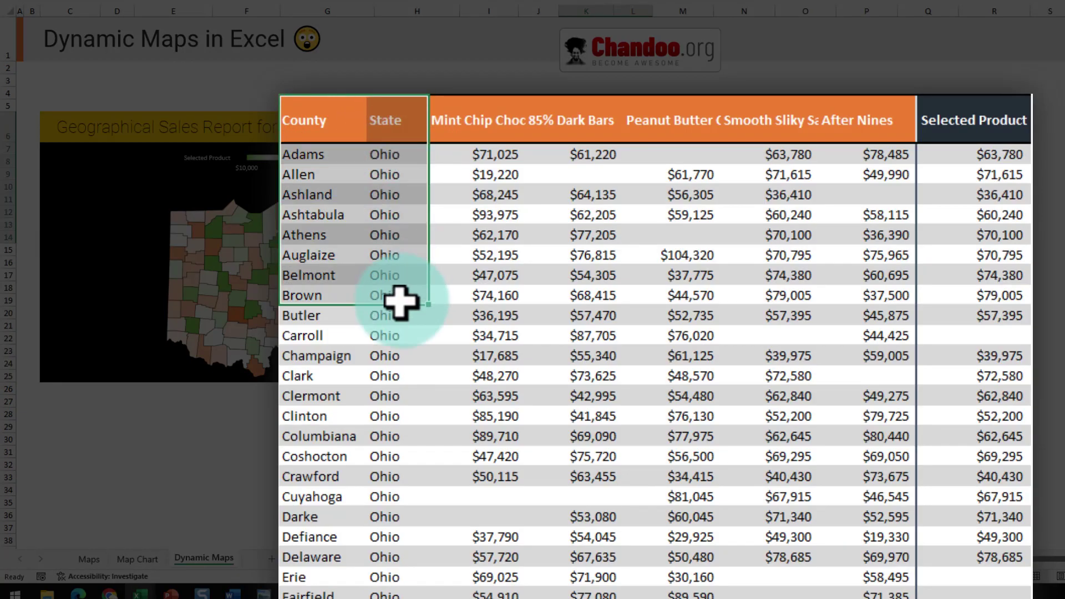
pyautogui.moveTo(488, 122); pyautogui.dragTo(837, 131)
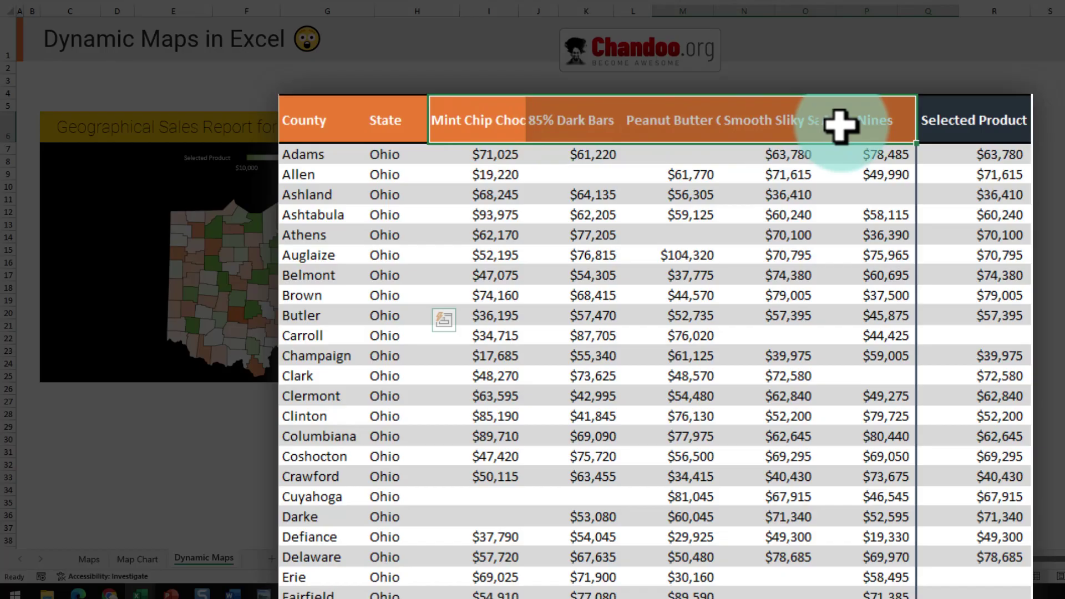
pyautogui.moveTo(458, 153); pyautogui.dragTo(849, 511)
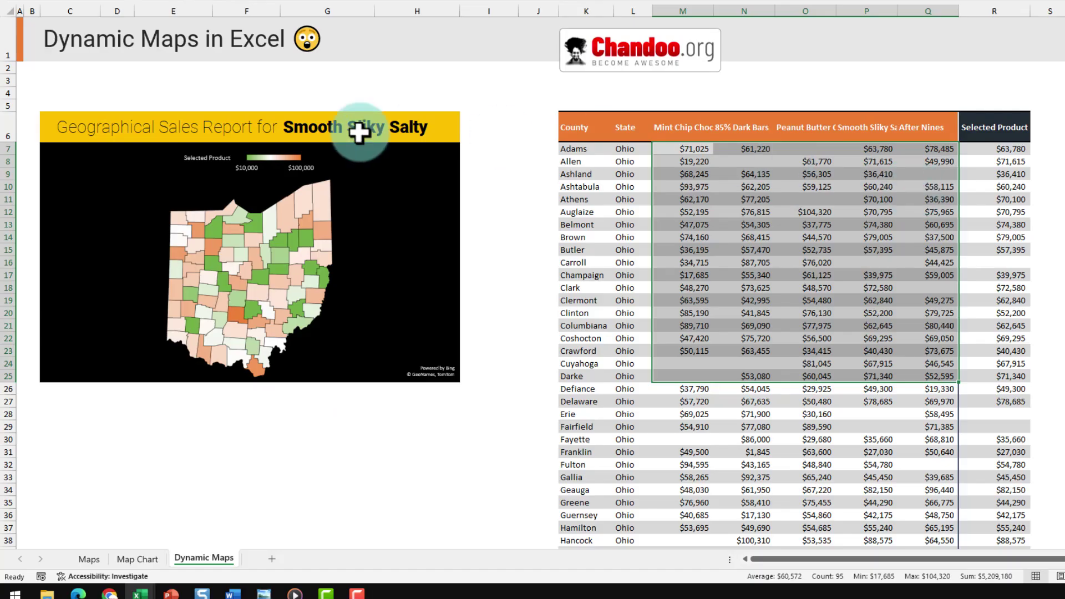
pyautogui.click(327, 130)
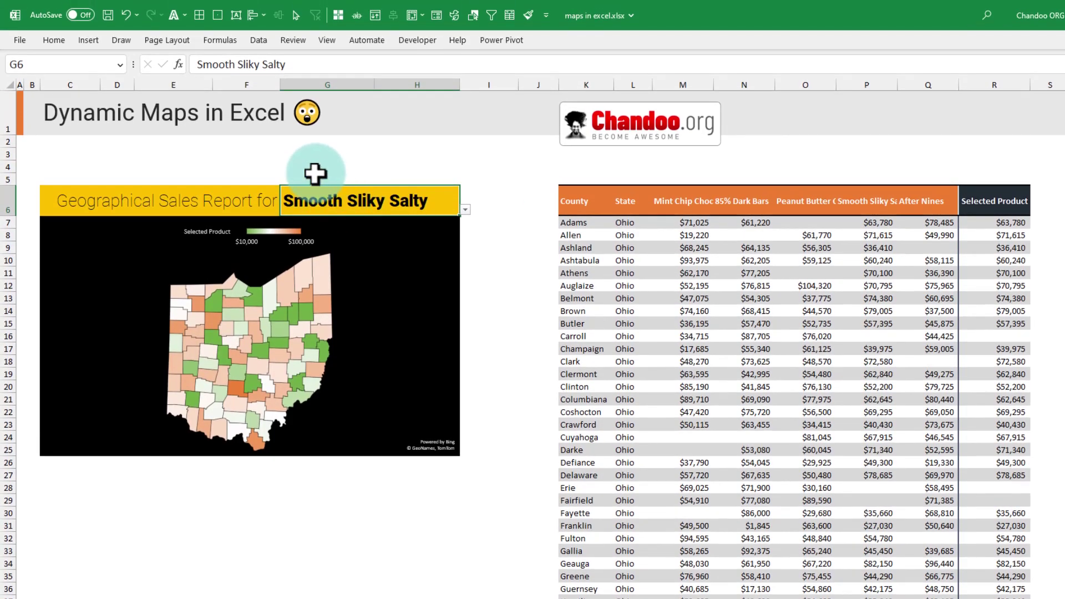
# Step: Give cell G4 a List data validation sourced from the five product headers, =$M$6:$Q$6
pyautogui.click(323, 169)
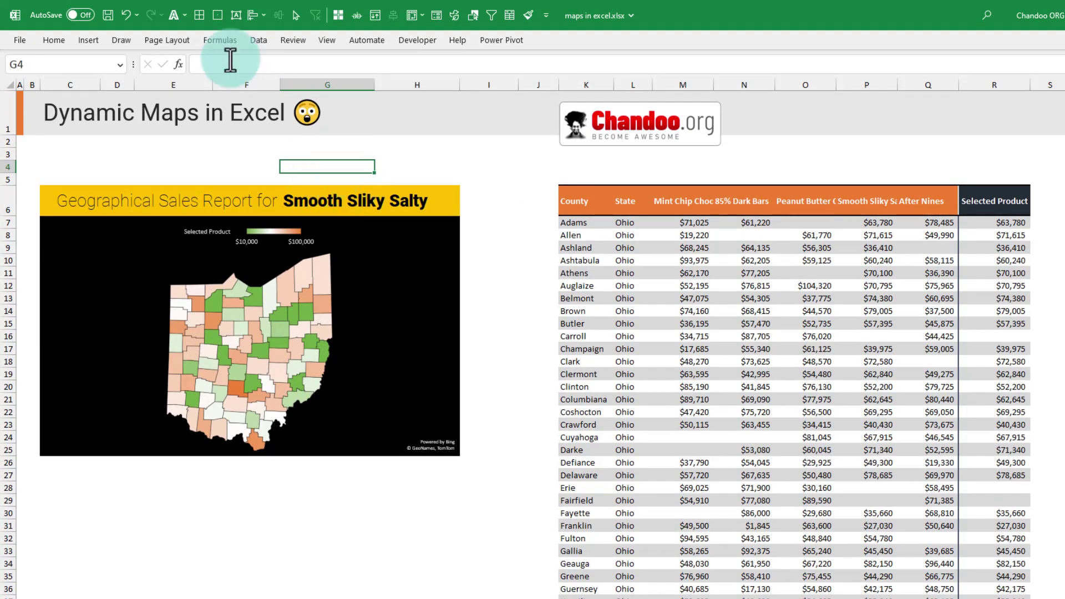
pyautogui.click(253, 39)
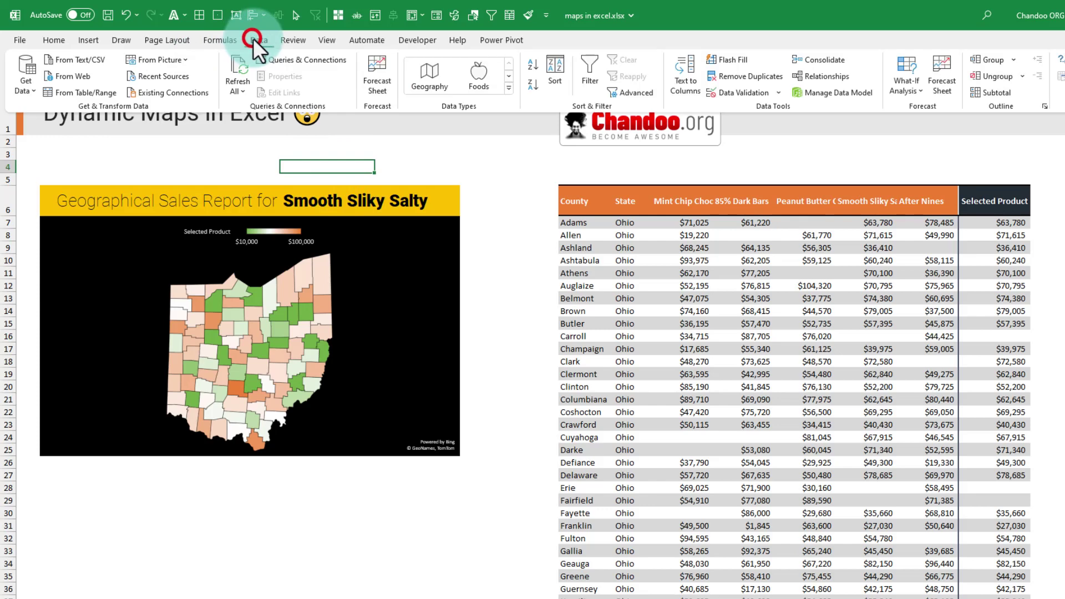
pyautogui.click(740, 91)
pyautogui.click(421, 248)
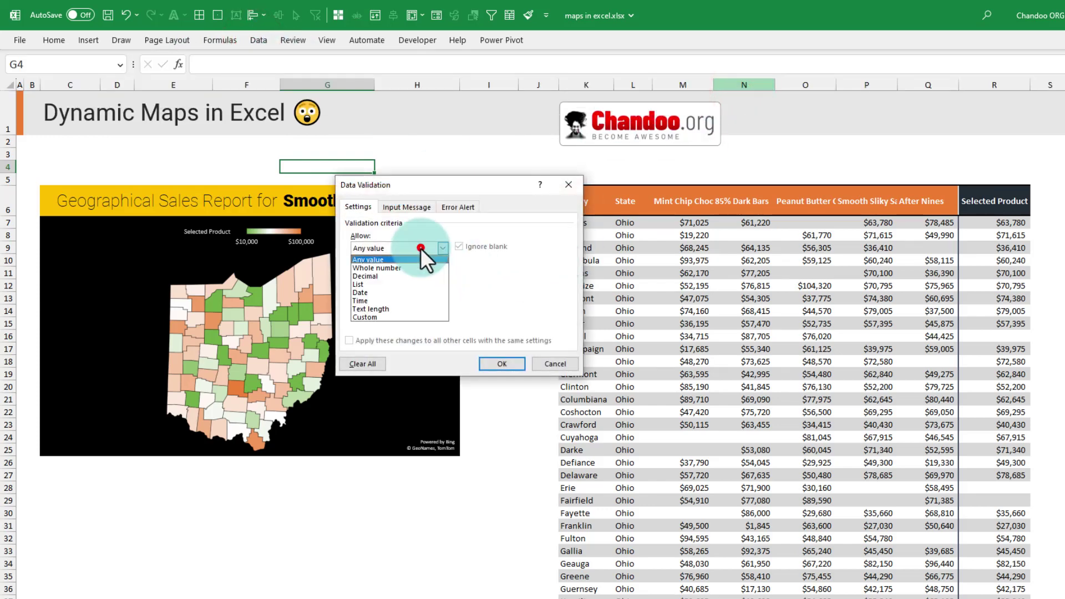
pyautogui.click(385, 284)
pyautogui.click(385, 300)
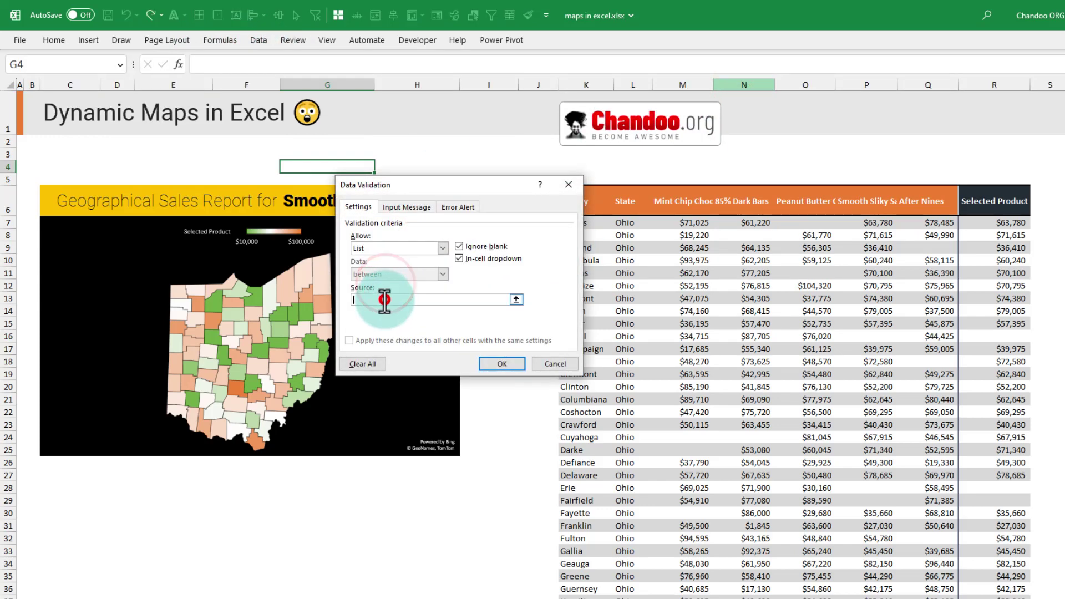
pyautogui.moveTo(684, 200); pyautogui.dragTo(926, 203)
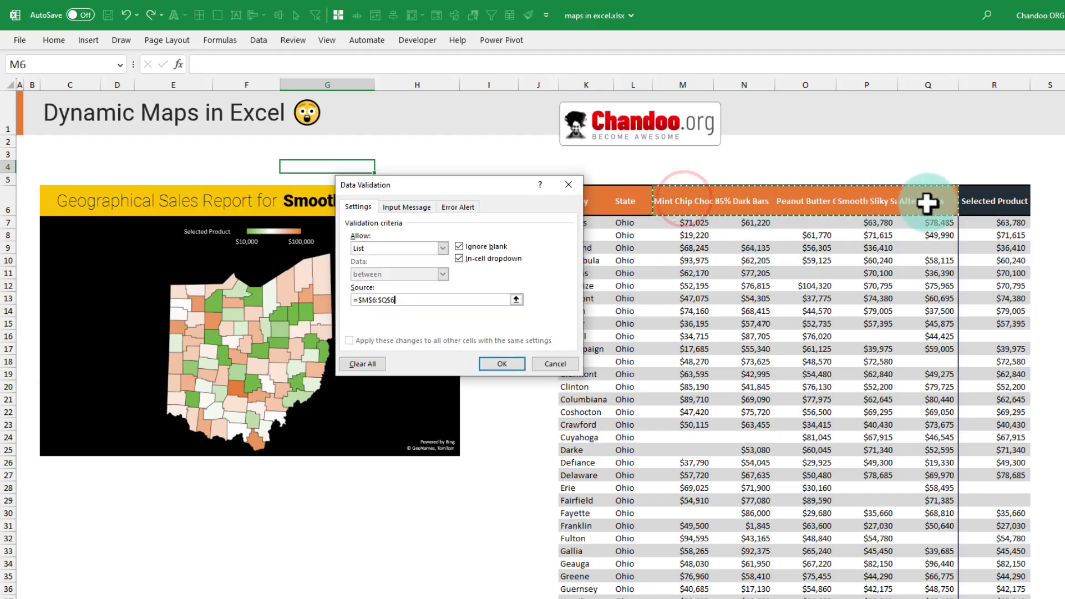
pyautogui.click(515, 366)
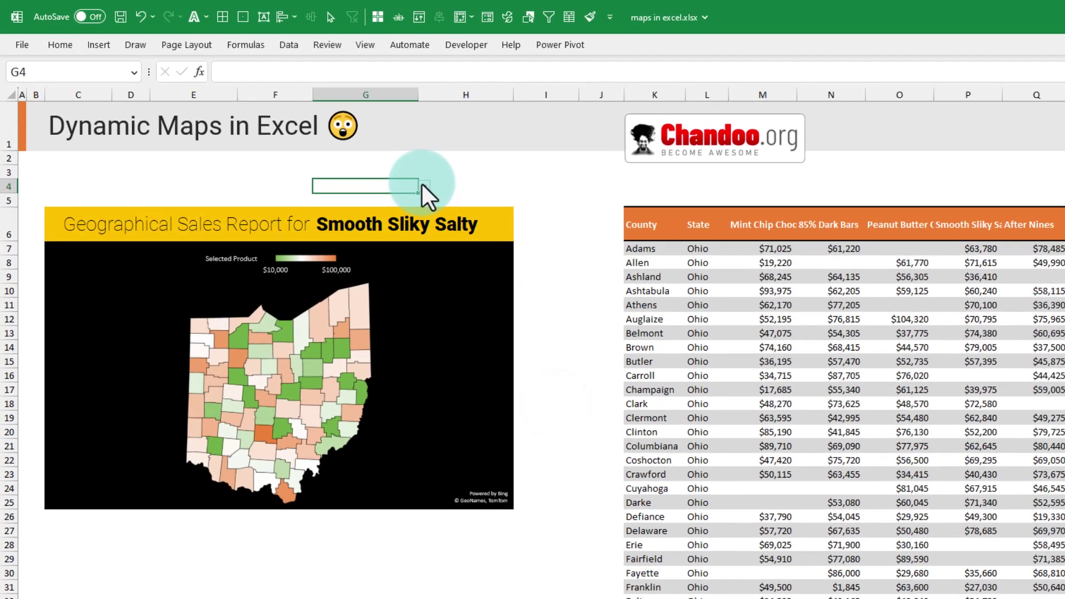
# Step: Pick Peanut Butter Cubes, then Smooth Sliky Salty, from G4's new product dropdown
pyautogui.click(380, 166)
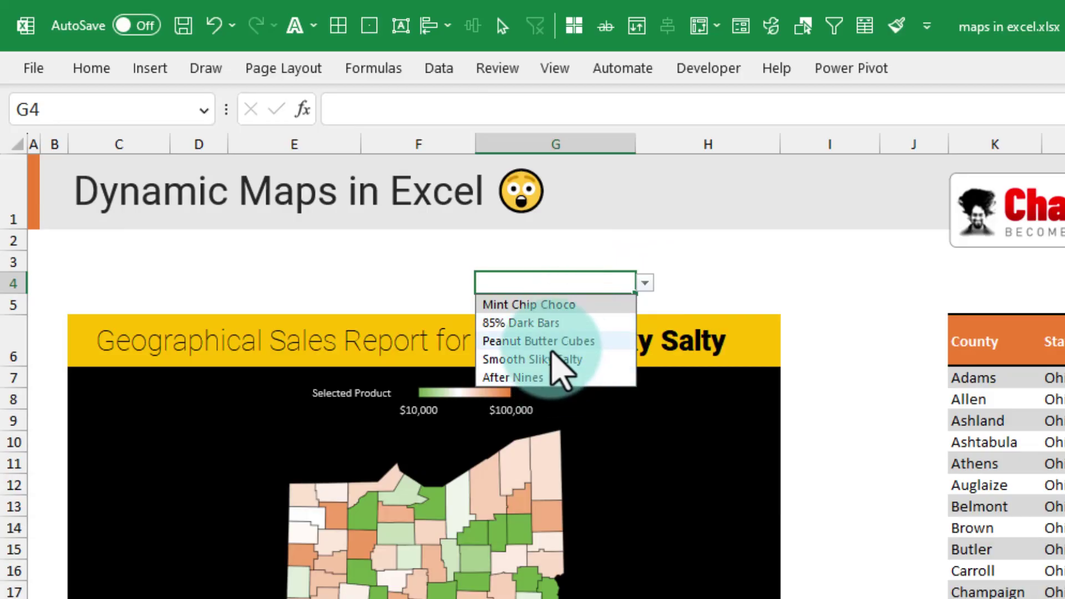
pyautogui.click(504, 313)
pyautogui.click(643, 283)
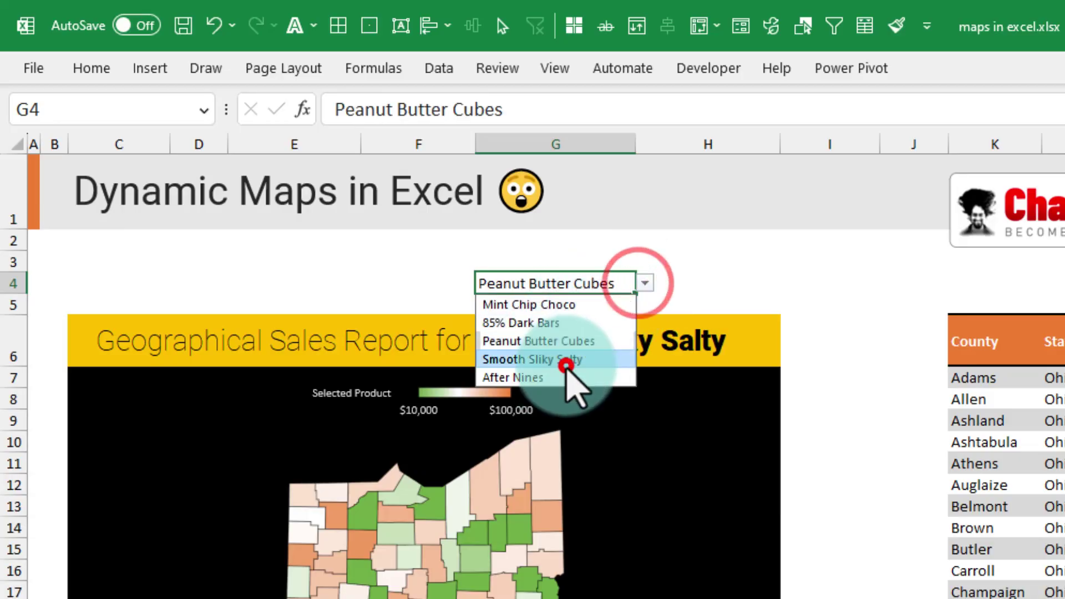
pyautogui.click(566, 365)
pyautogui.click(549, 352)
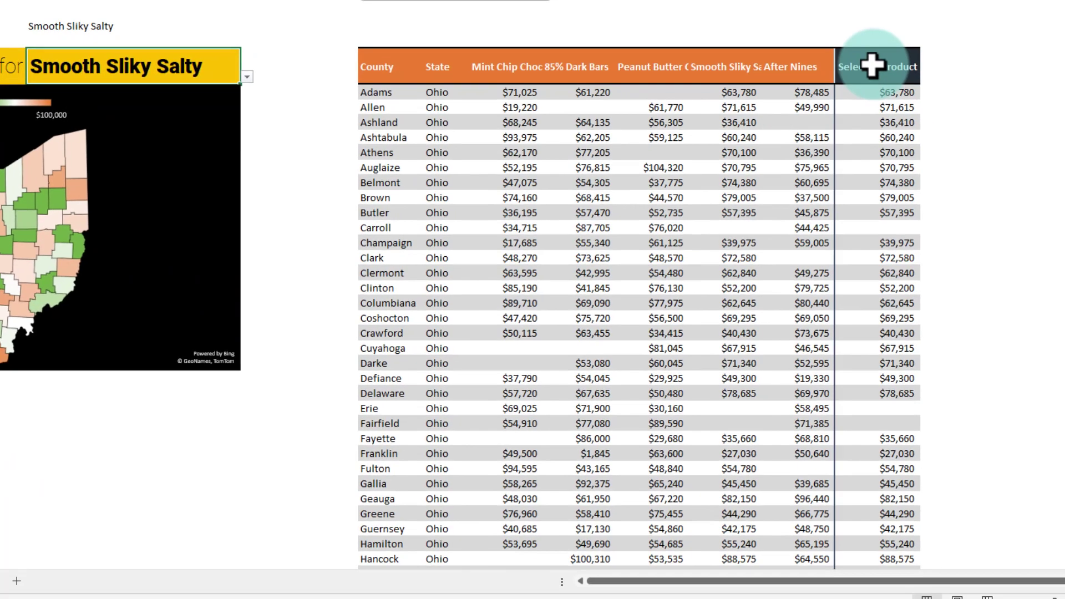
pyautogui.click(875, 65)
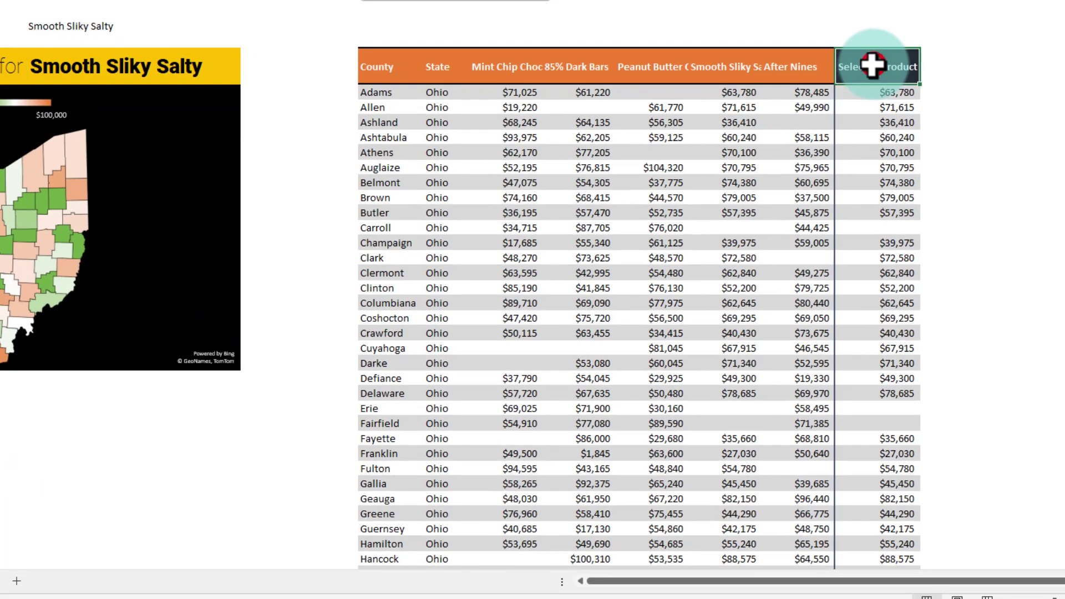
# Step: Commit the Selected Product column's XLOOKUP of $G$6 across the Mint Chip Choco–After Nines headers
pyautogui.click(131, 71)
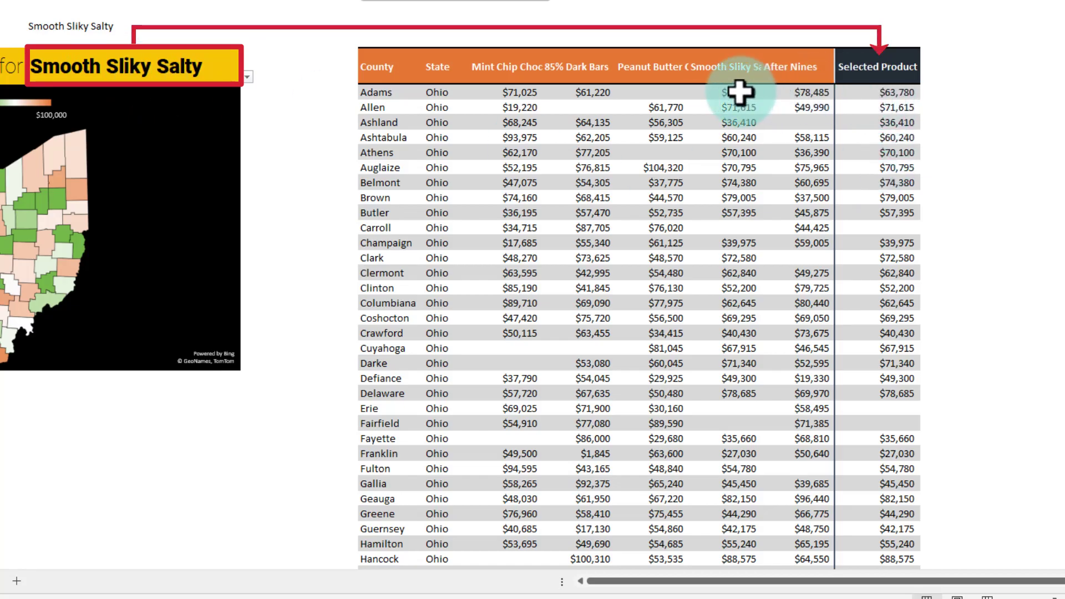
pyautogui.moveTo(738, 92); pyautogui.dragTo(733, 220)
pyautogui.moveTo(894, 94)
pyautogui.mouseDown()
pyautogui.moveTo(884, 171)
pyautogui.moveTo(890, 98)
pyautogui.mouseUp()
pyautogui.doubleClick(891, 98)
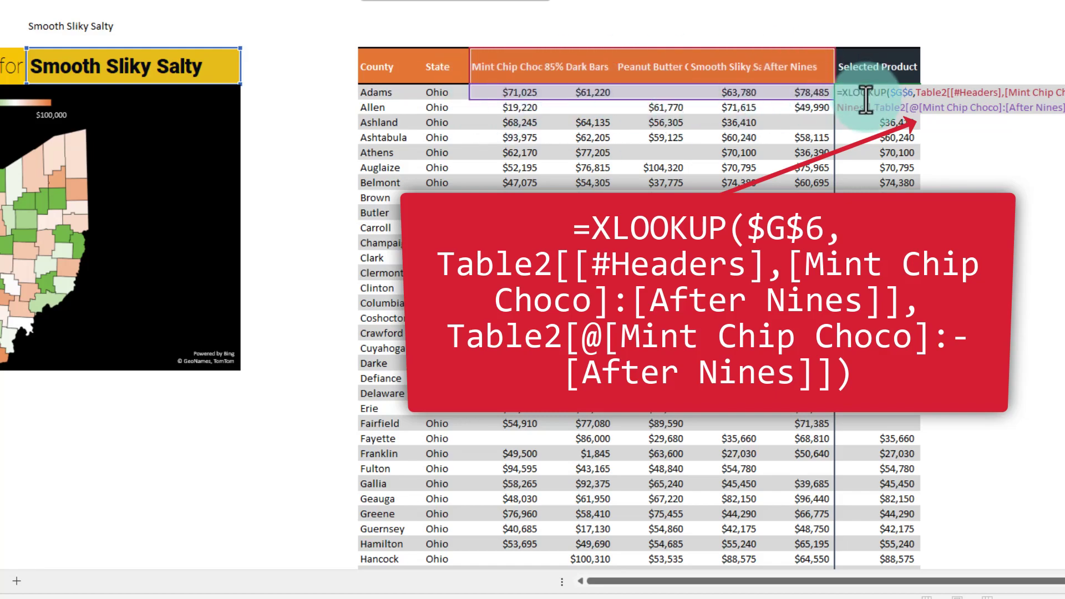
pyautogui.hotkey('ctrl', 'Return')
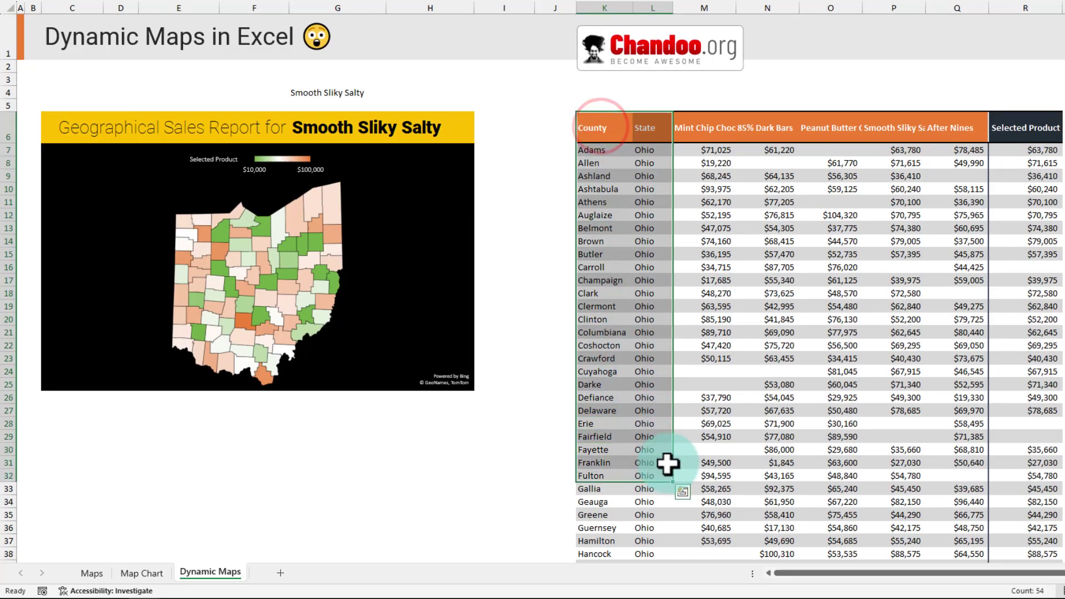
pyautogui.click(1040, 113)
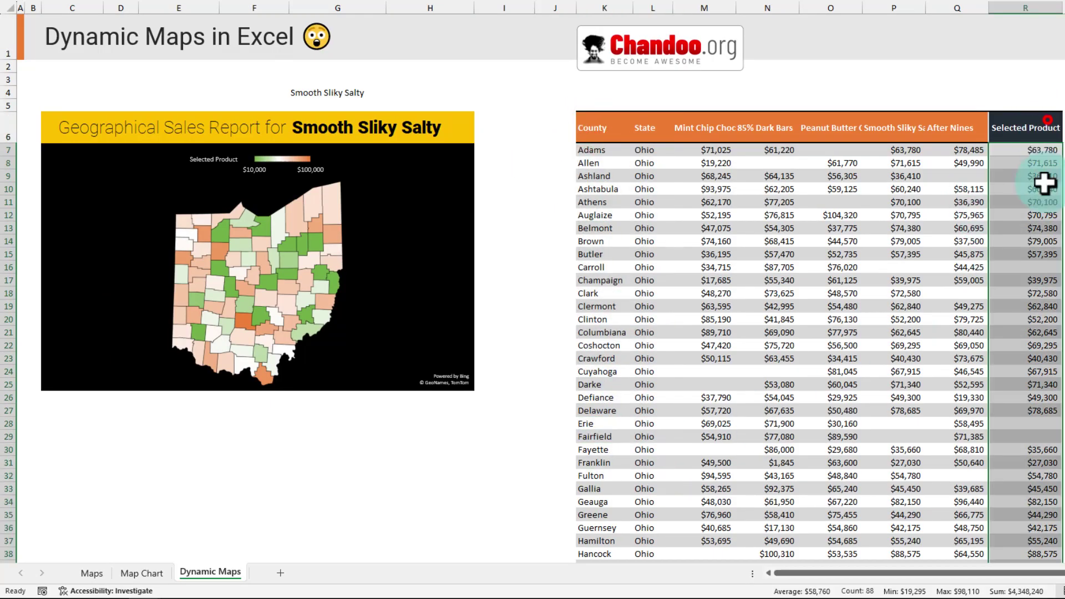
pyautogui.click(183, 189)
pyautogui.click(518, 227)
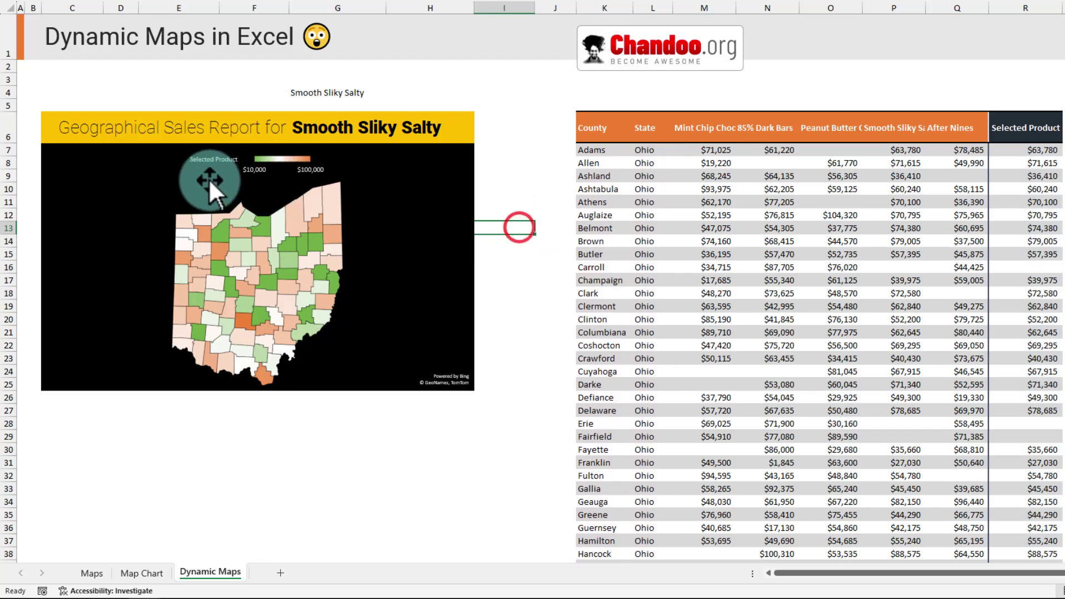